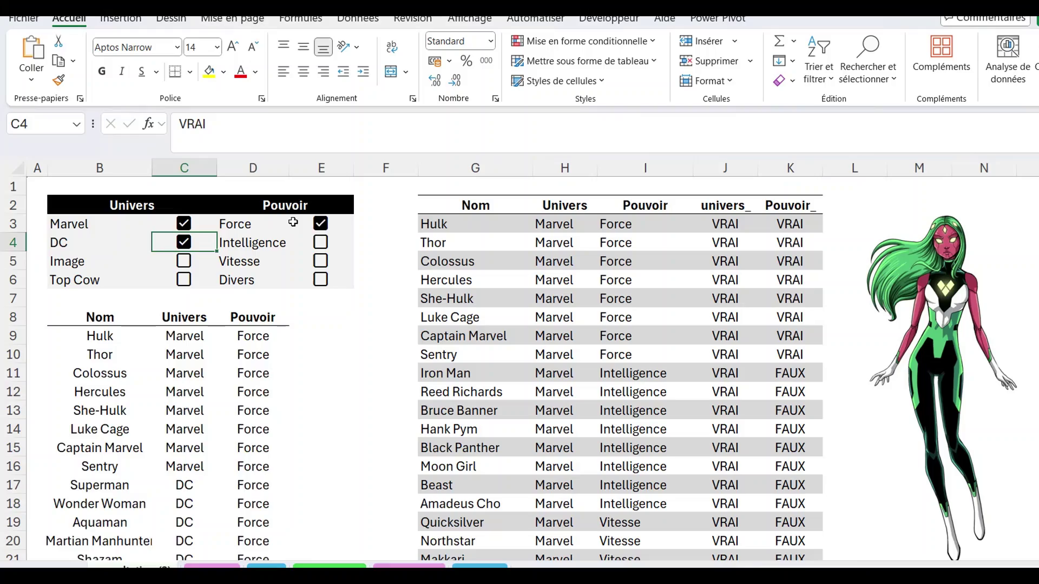
Toggle the Force and Vitesse filters, then finish E3's remaining-tasks filter with C3:C9=FAUX
left_click(321, 223)
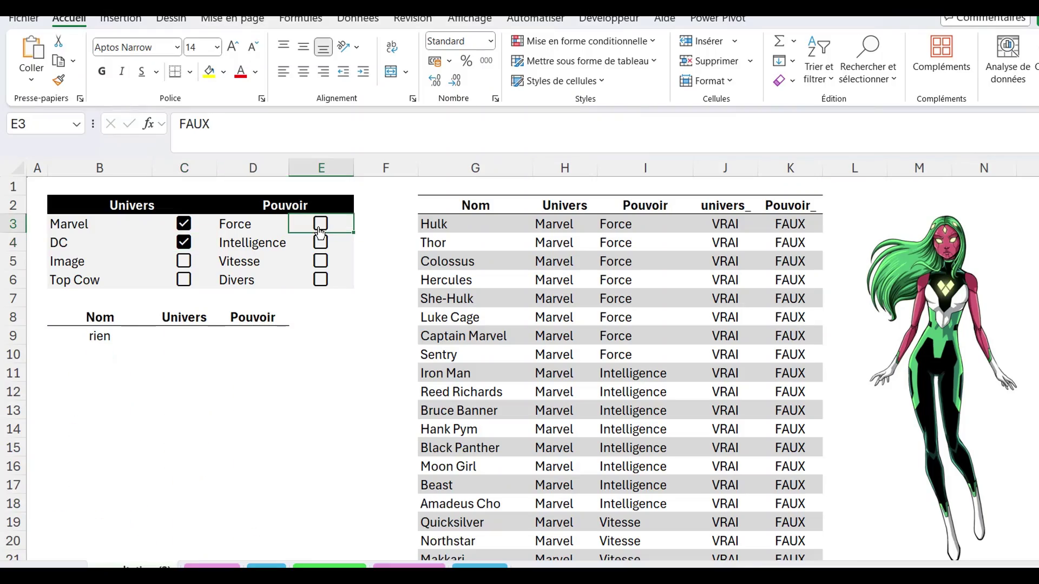
left_click(320, 262)
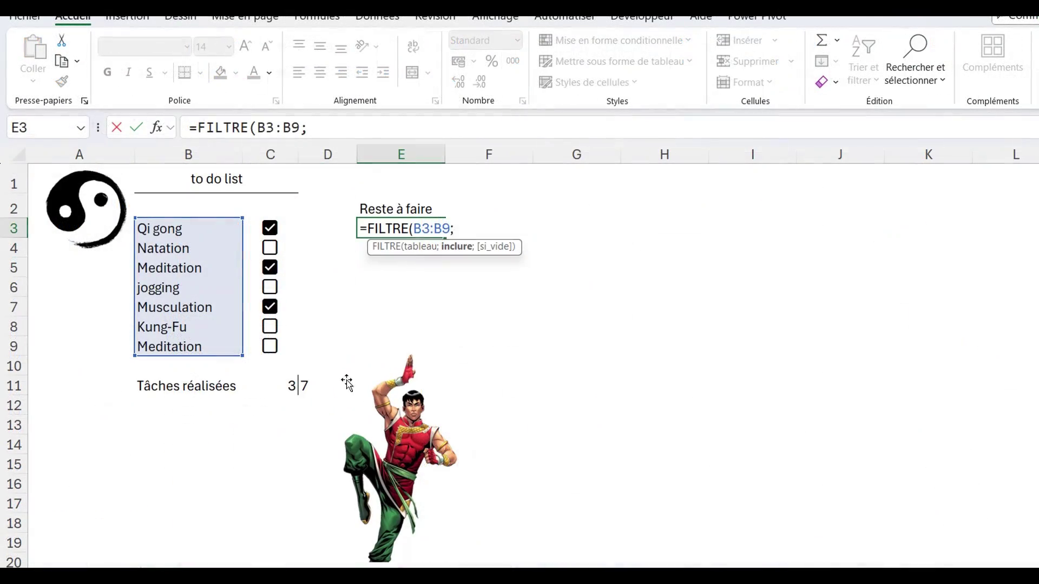
left_click_drag(285, 225, 286, 347)
type("=")
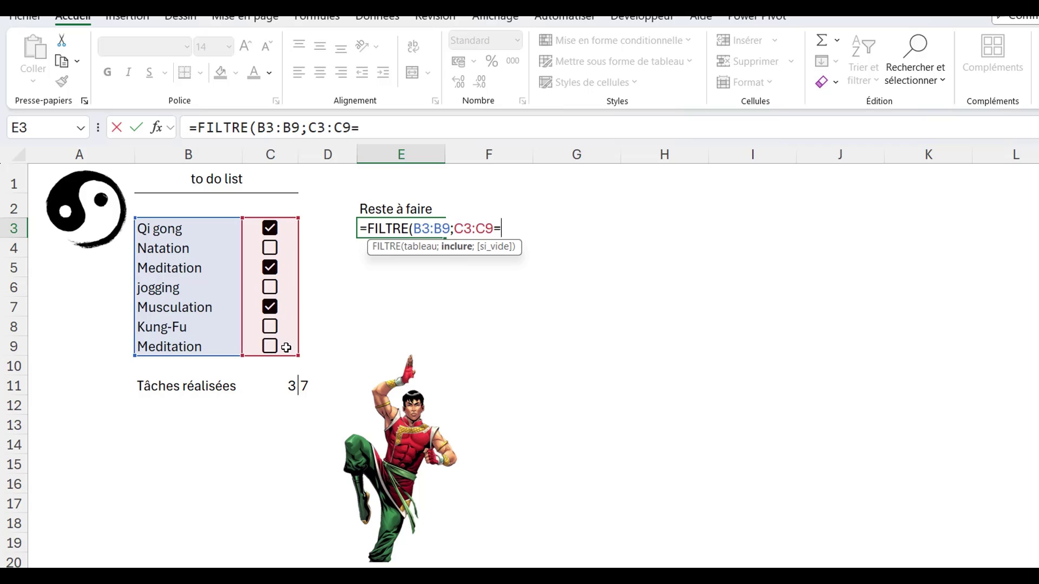
type("FAUX")
key("Return")
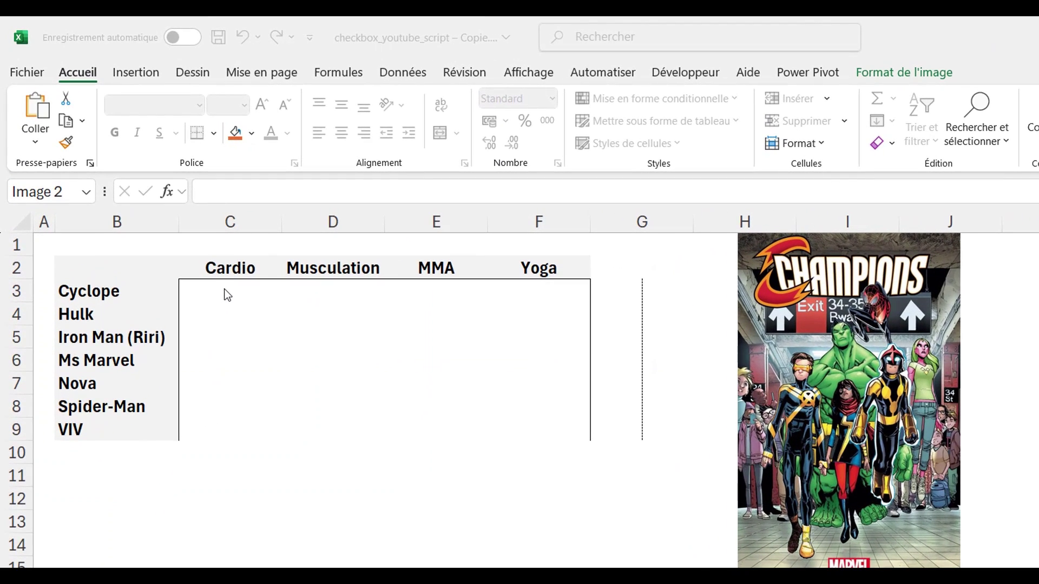
left_click(228, 296)
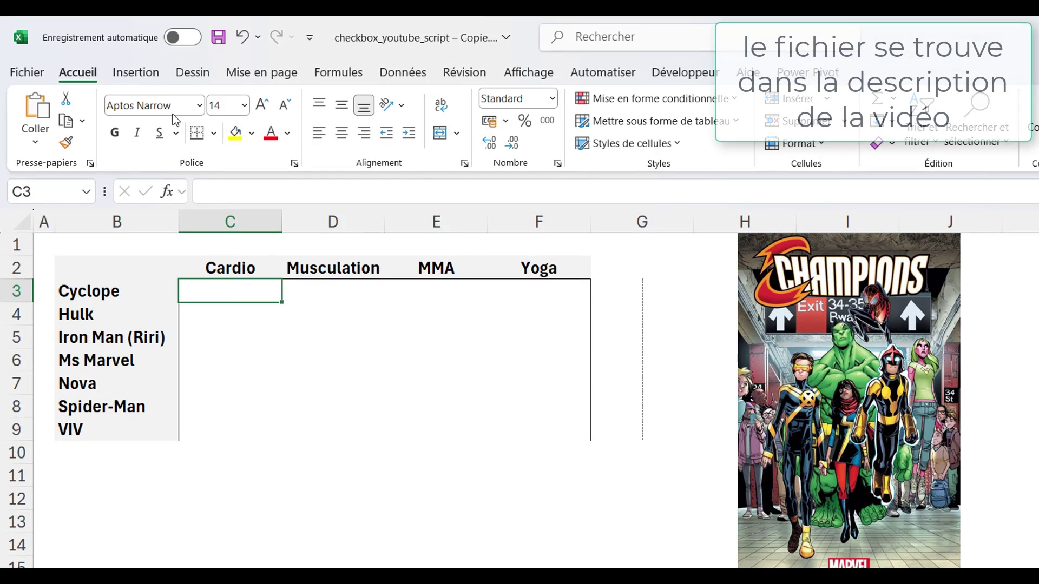
left_click(141, 74)
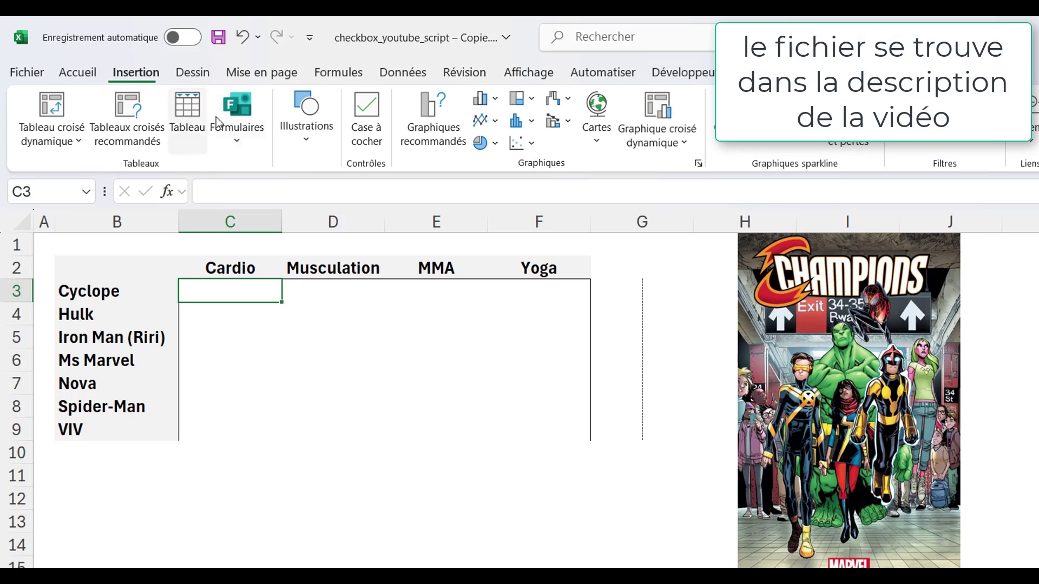
left_click(377, 148)
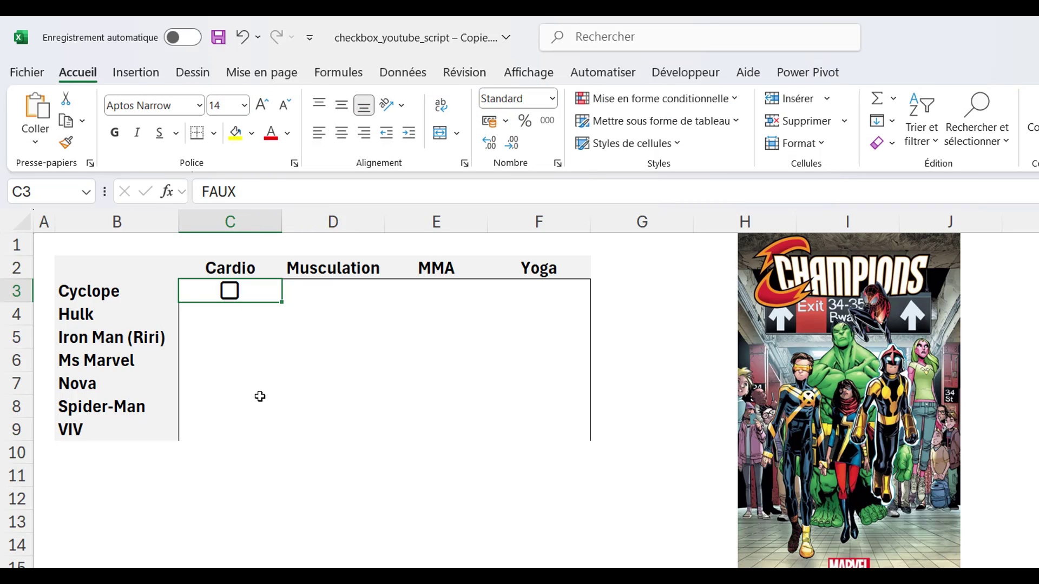
left_click(230, 292)
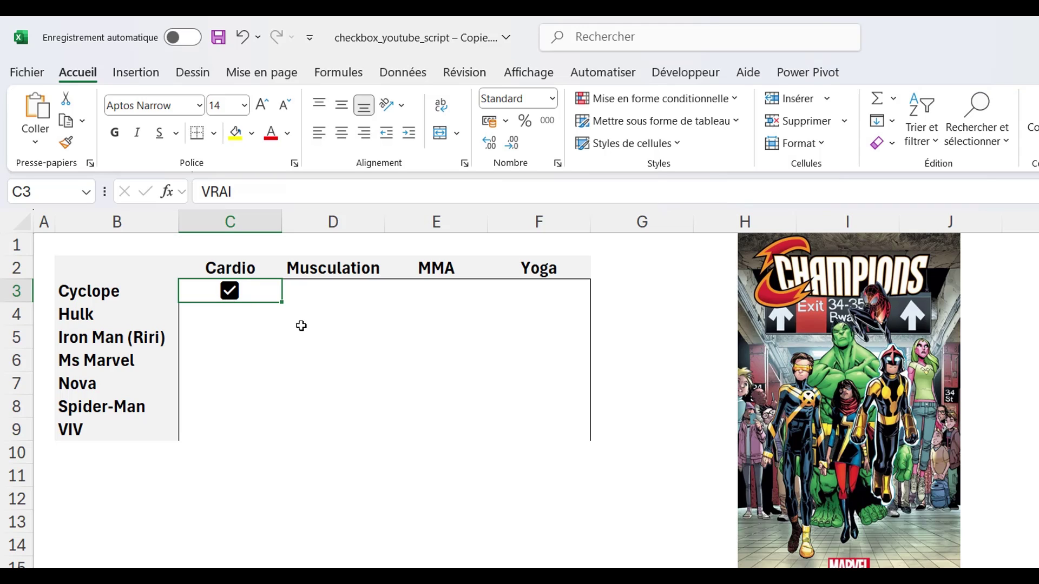
key("space")
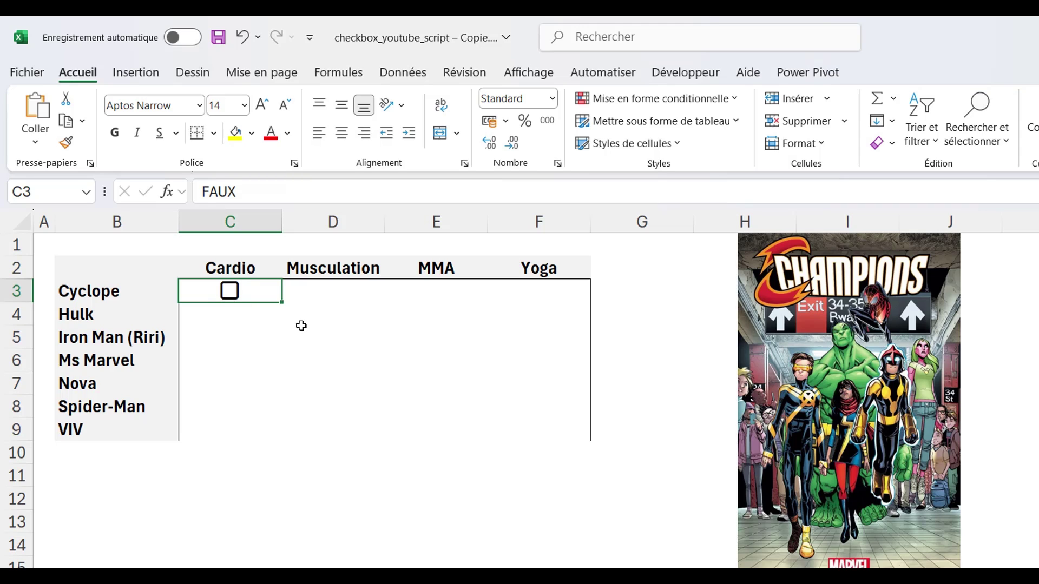
key("Delete")
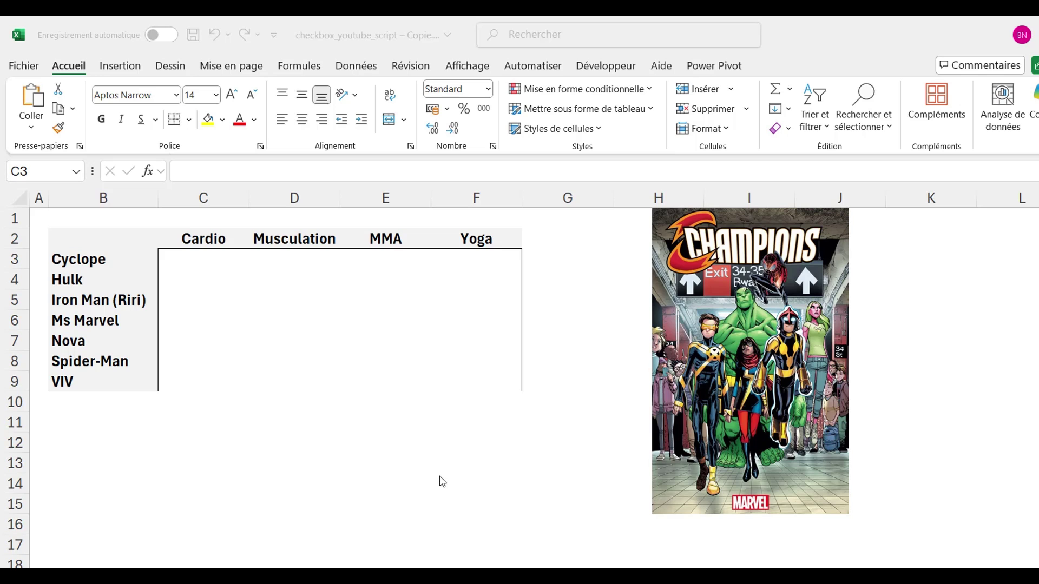
Insert unticked checkboxes across C3:F9 for Cardio, Musculation, MMA and Yoga for every hero
mouse_move(198, 268)
left_mouse_down()
mouse_move(270, 256)
mouse_move(455, 347)
mouse_move(448, 379)
left_mouse_up()
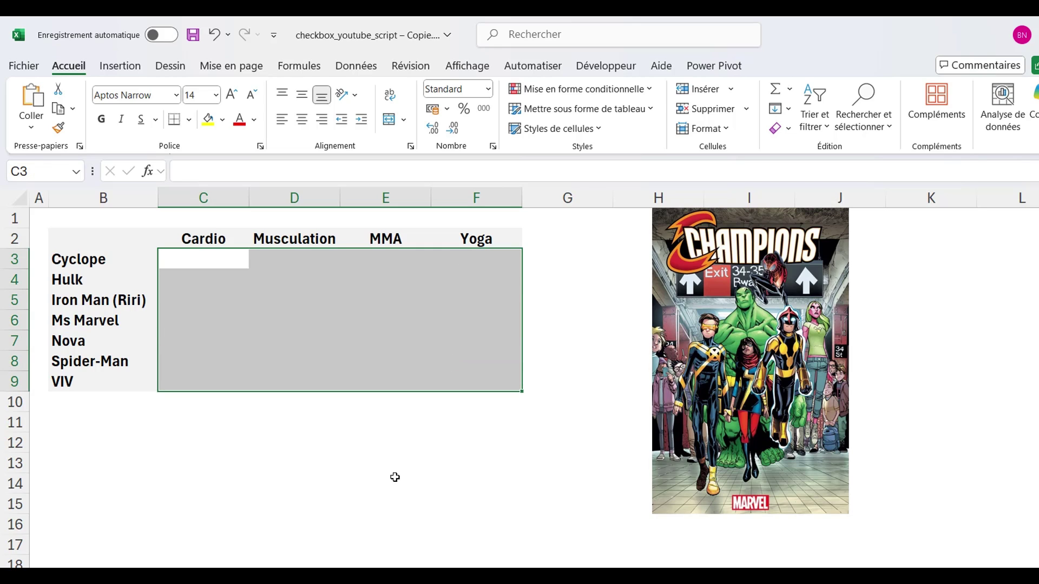
left_click(122, 69)
left_click(328, 105)
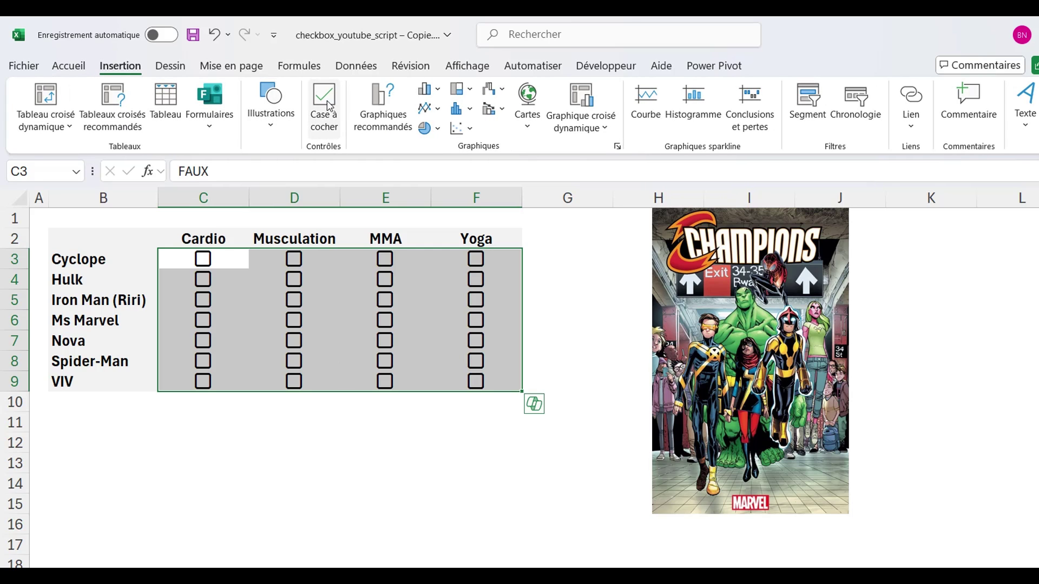
left_click(239, 443)
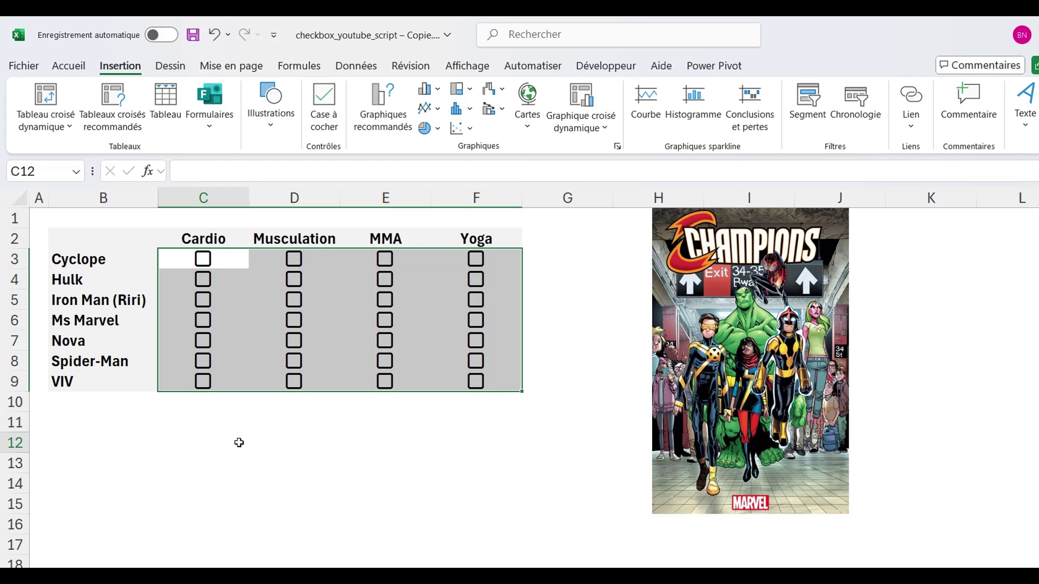
left_click(549, 264)
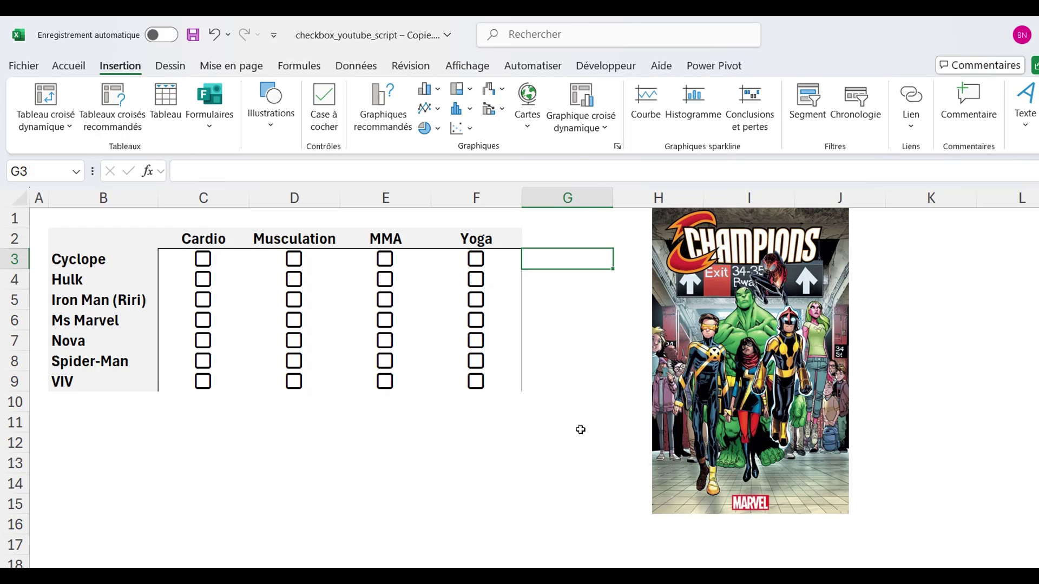
Enter =NB.SI(C3:F3;VRAI) in G3 to count Cyclope's ticked activities
type("=nb")
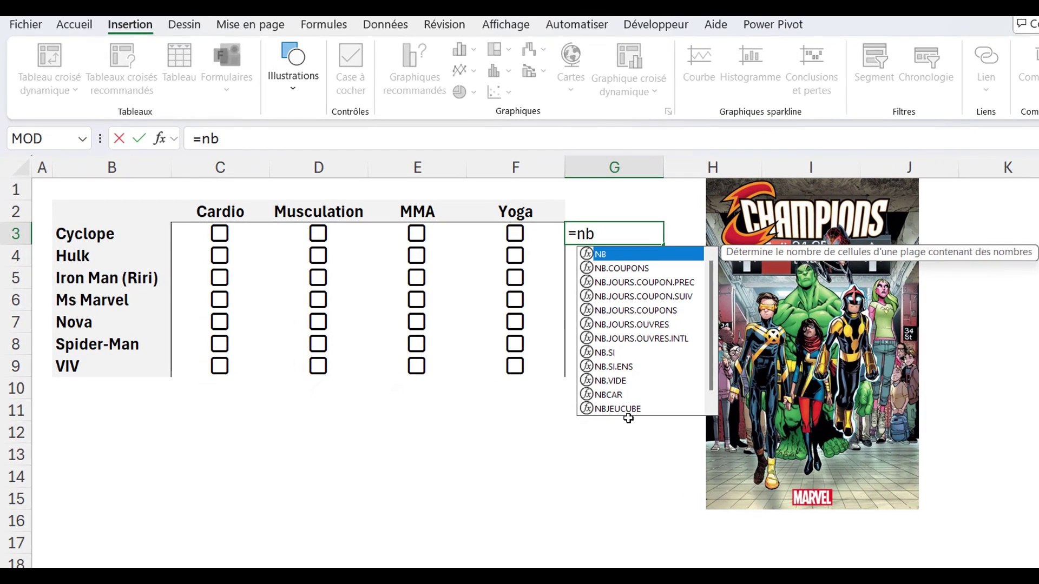
double_click(606, 352)
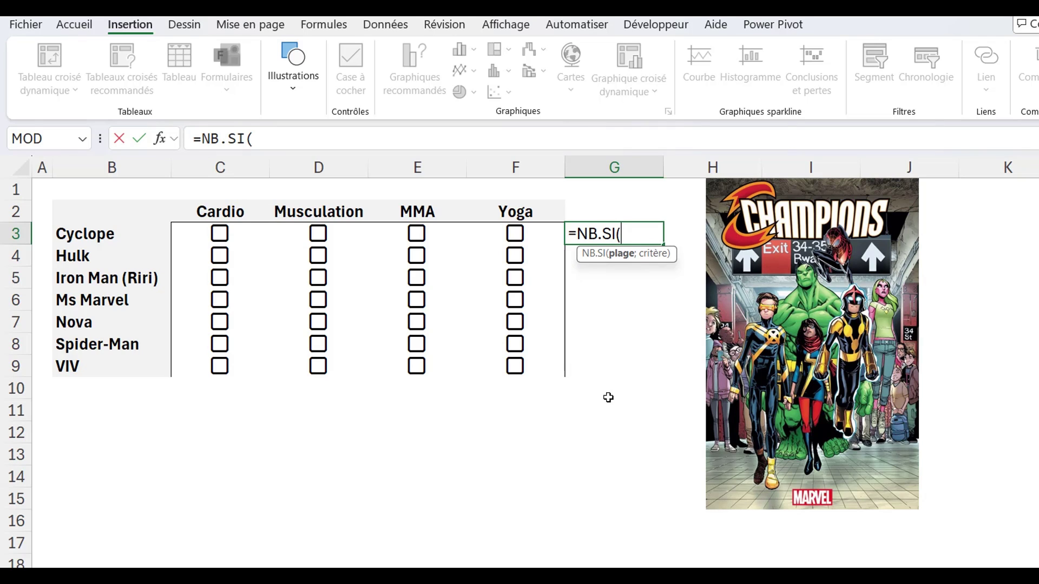
left_click(243, 237)
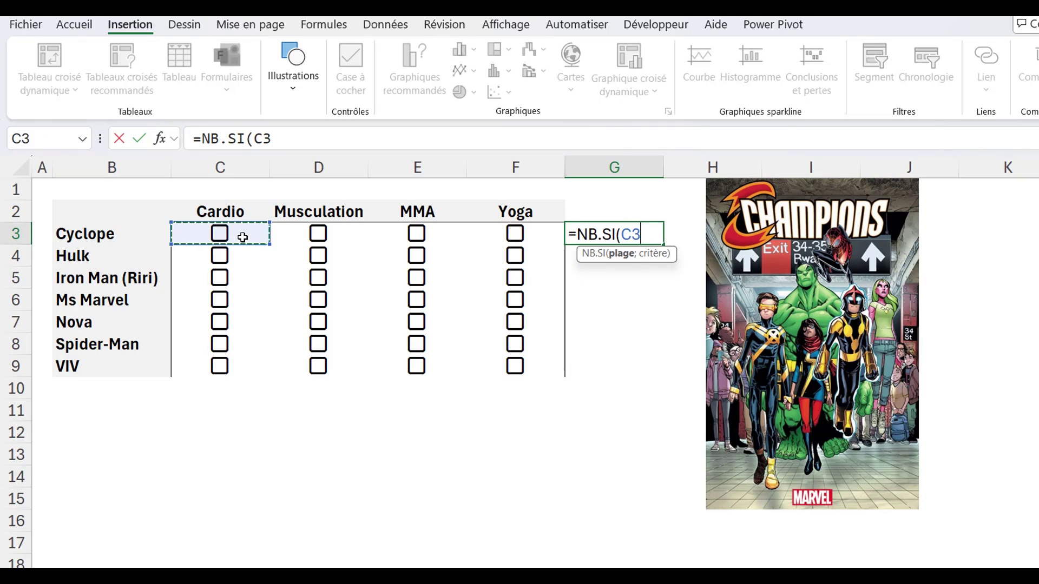
left_click_drag(242, 237, 490, 233)
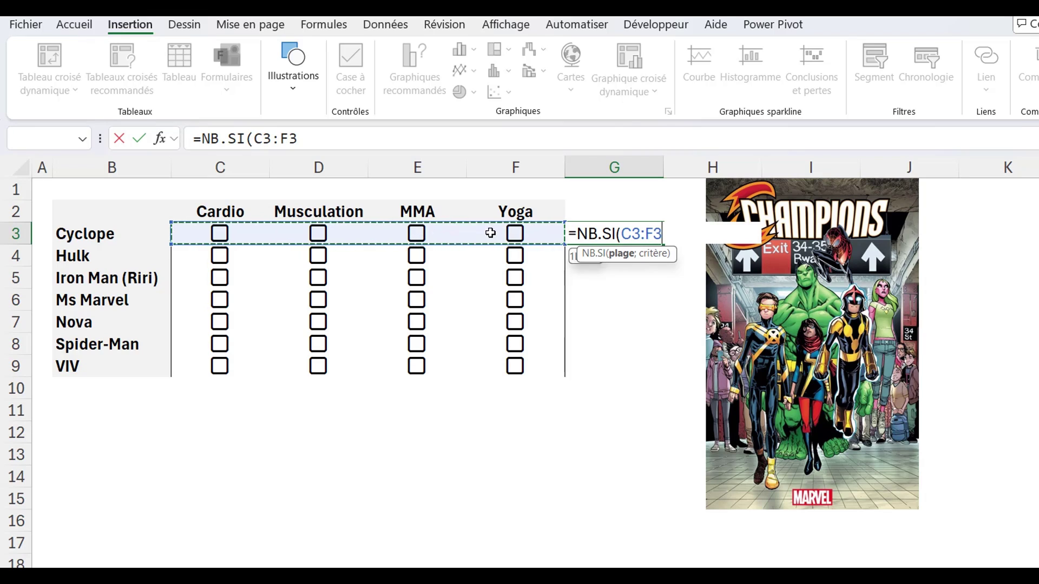
type(";")
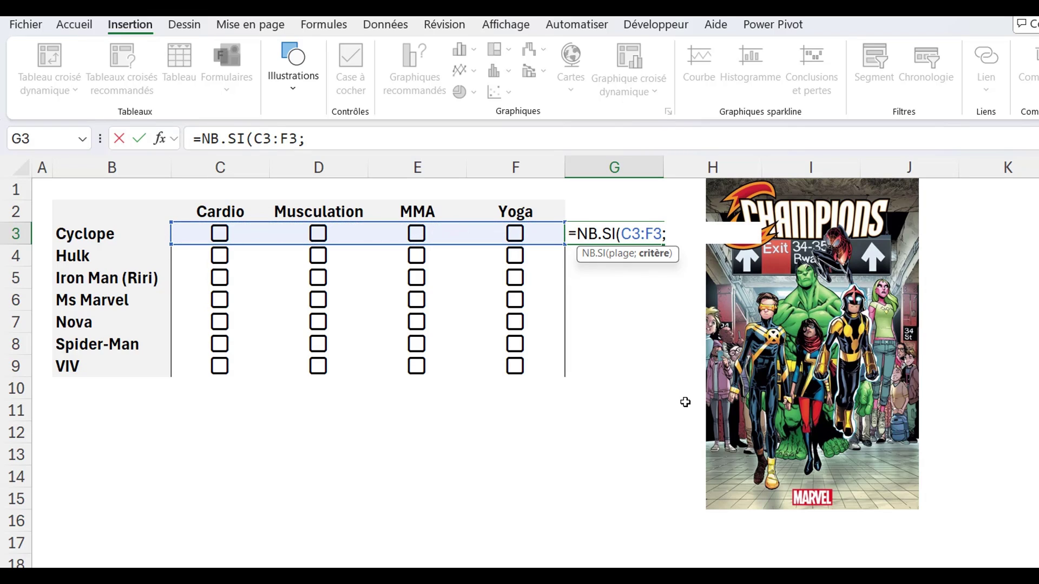
type("VRAI")
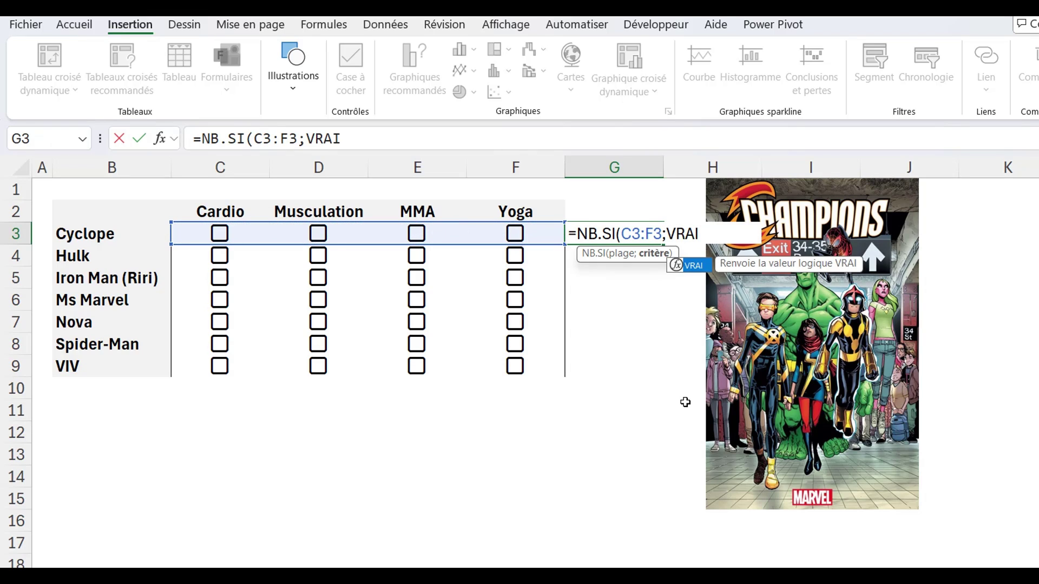
type(")")
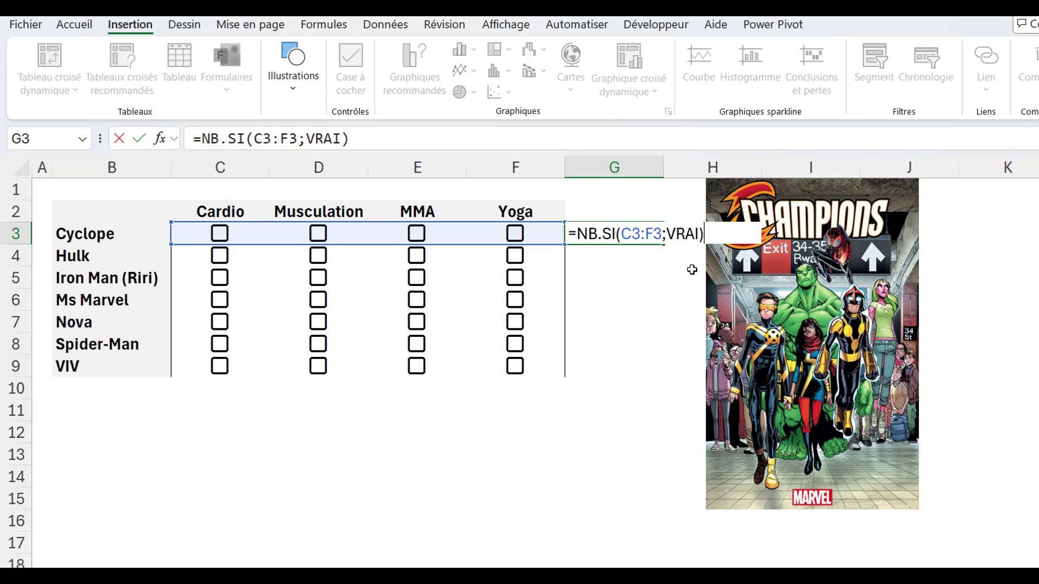
key("Return")
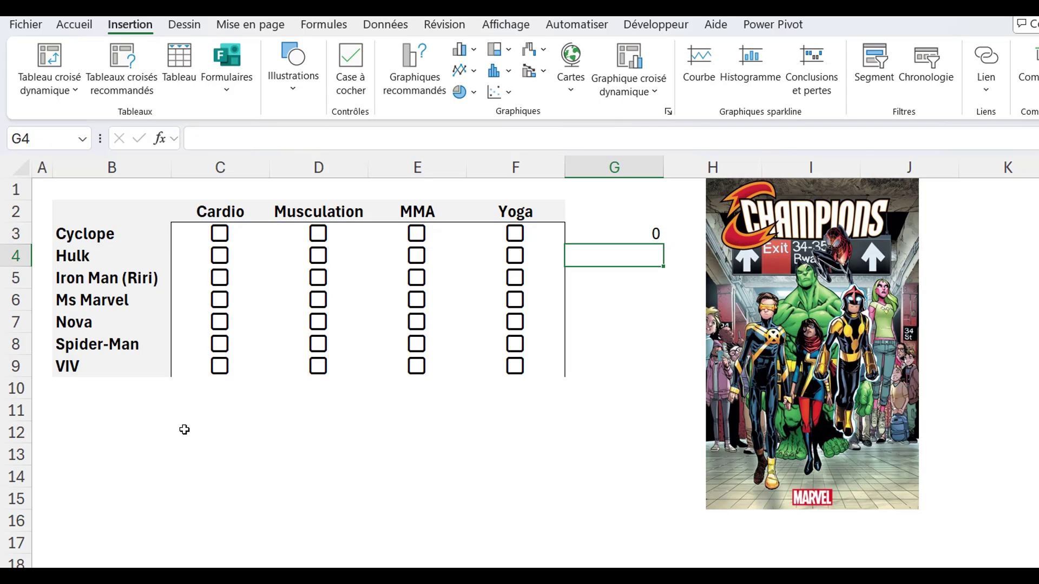
Tick Cyclope's Cardio and MMA, fill the count down to G9, and tick Hulk's Musculation
left_click(221, 235)
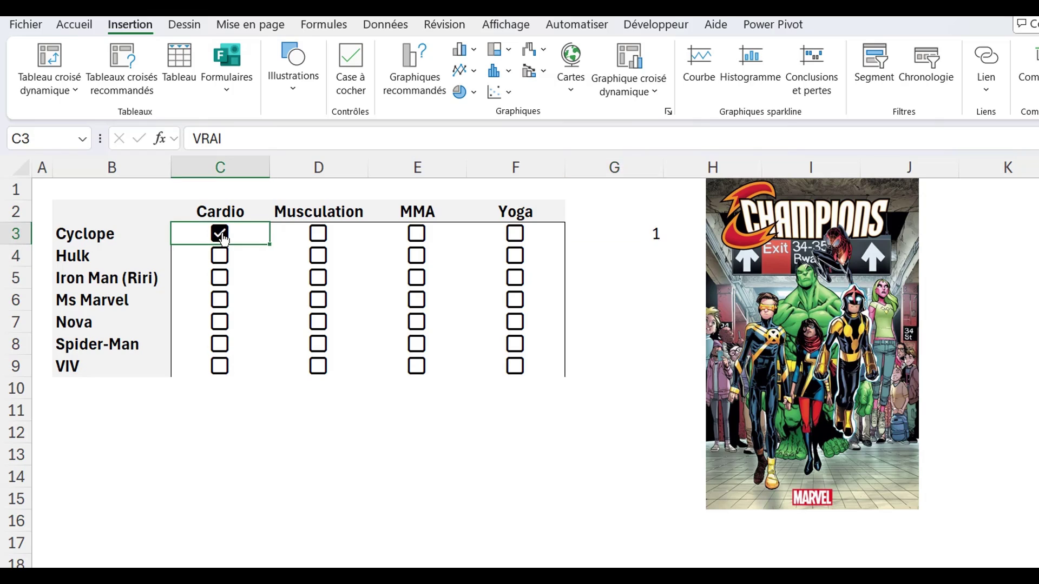
left_click(416, 234)
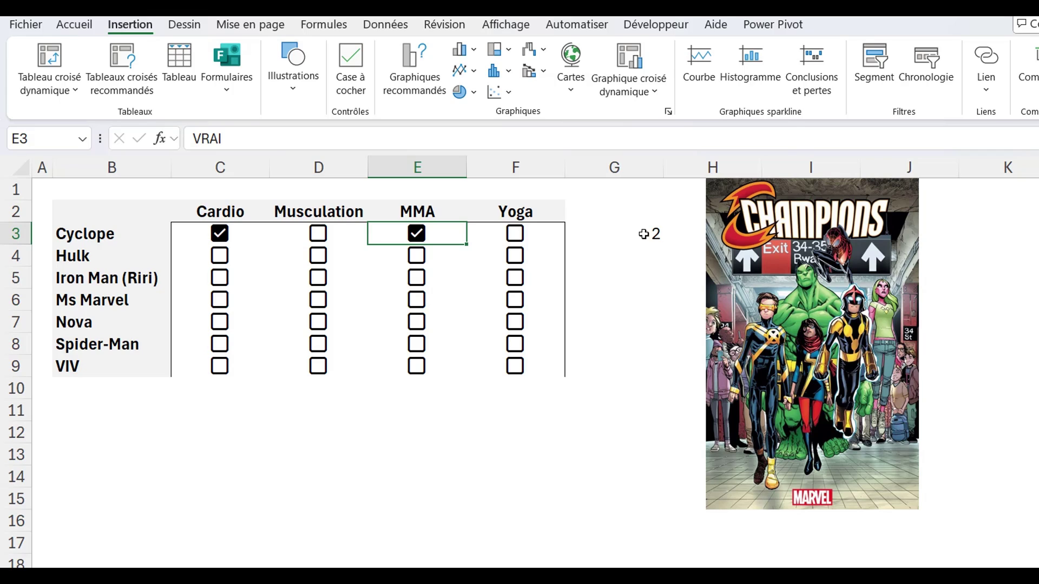
left_click(644, 234)
left_click_drag(664, 247, 649, 371)
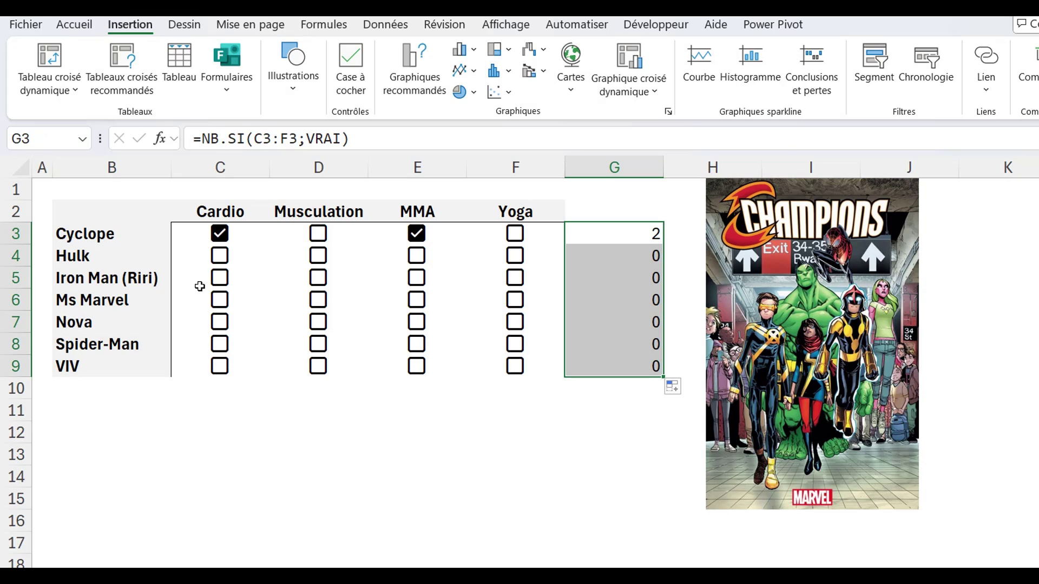
left_click(319, 260)
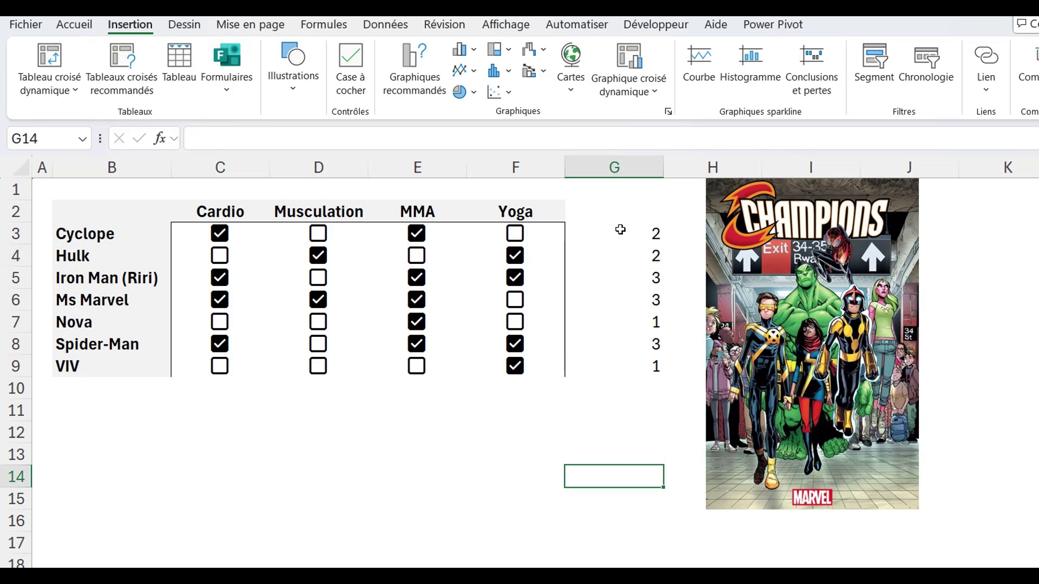
left_click_drag(620, 231, 619, 364)
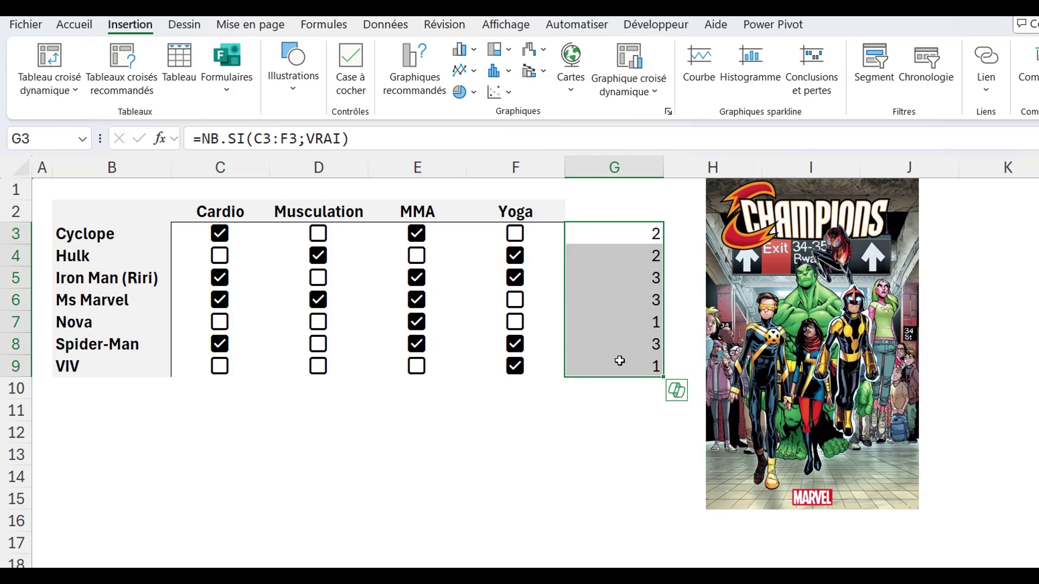
Add data bars to G3:G9 and set the rule to show the bar only
left_click(81, 27)
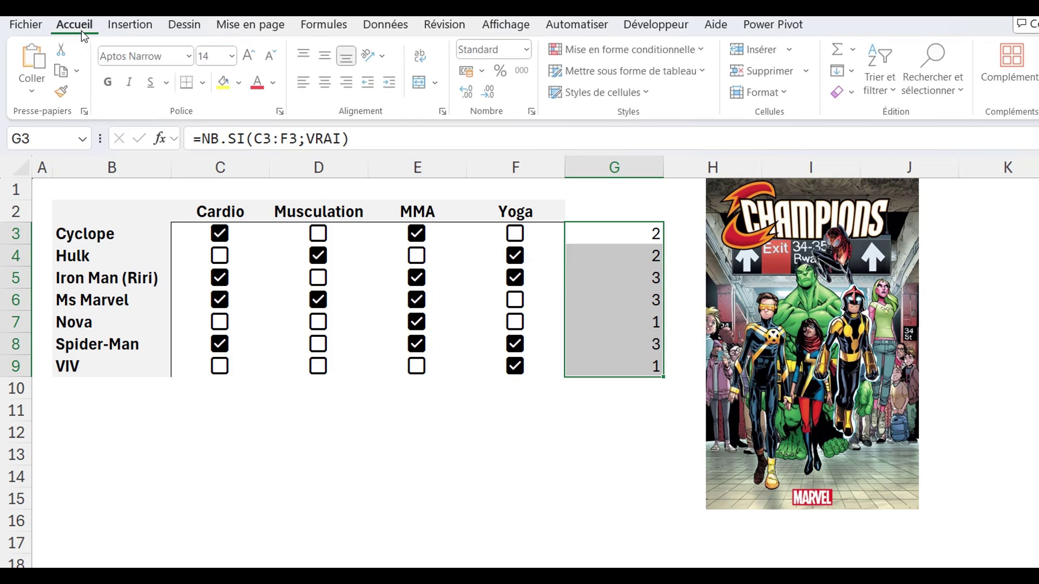
left_click(705, 51)
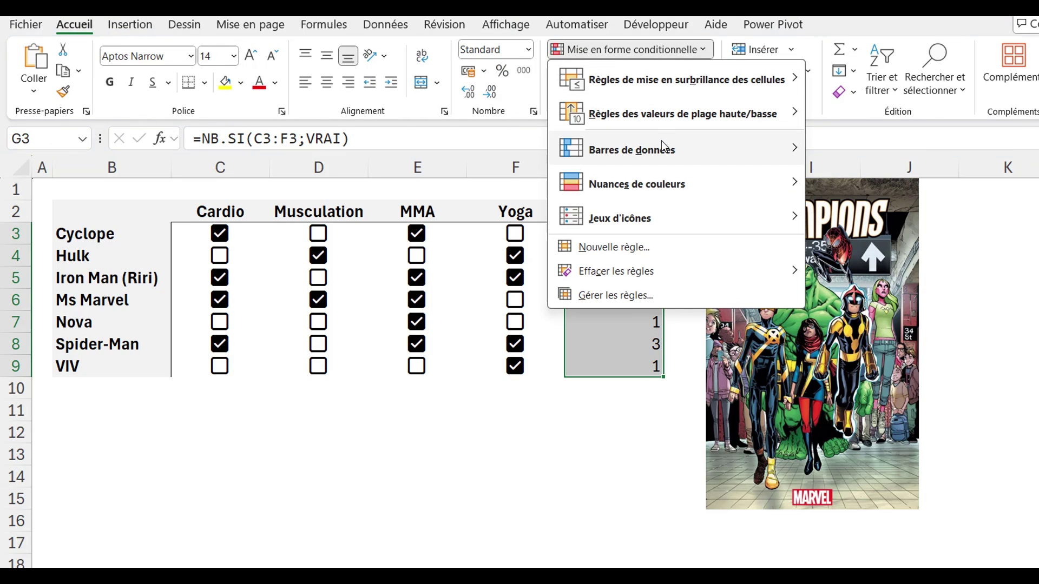
mouse_move(649, 149)
left_click(821, 171)
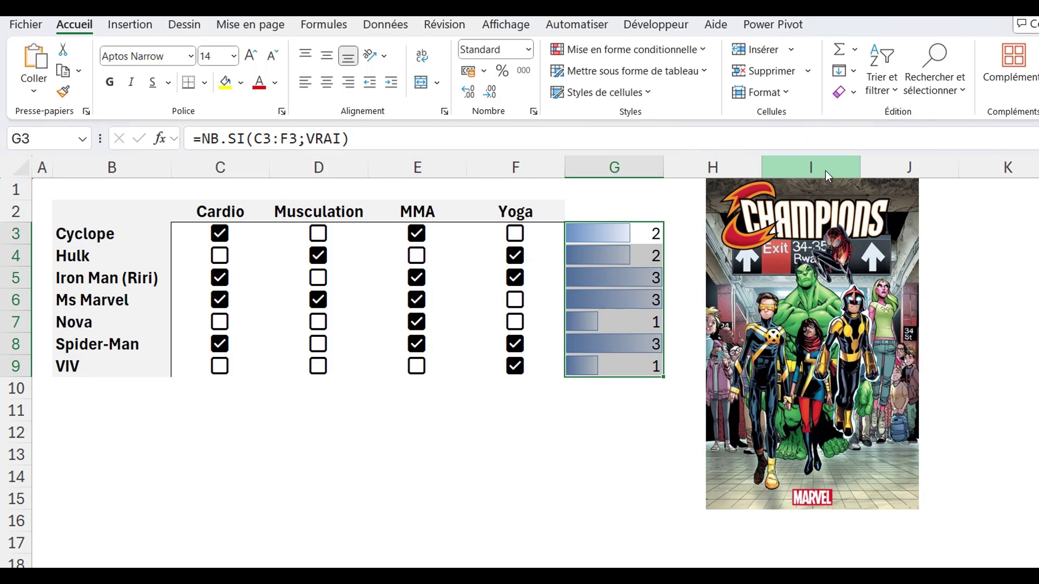
left_click(704, 49)
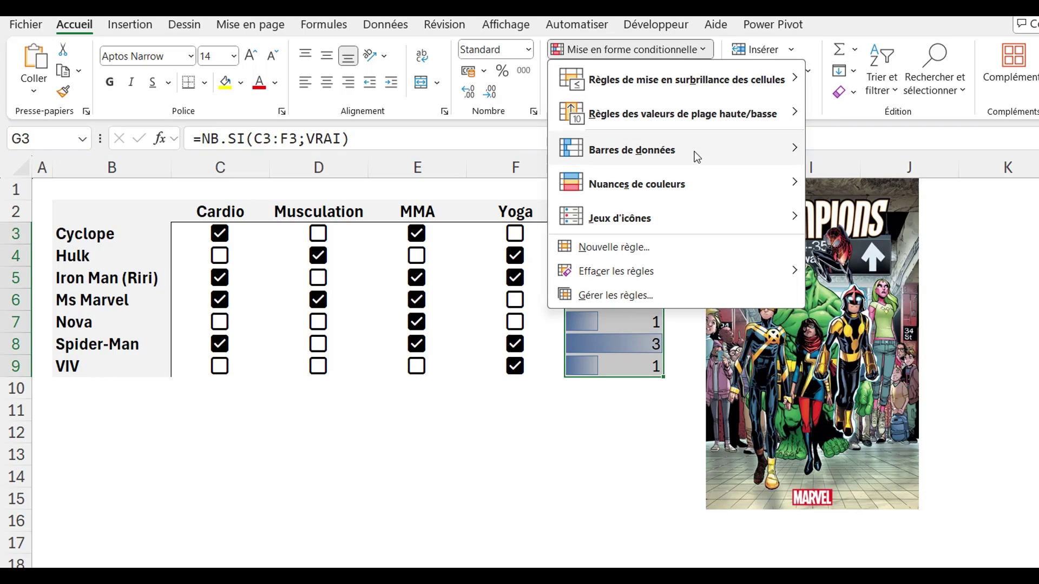
mouse_move(632, 150)
left_click(868, 324)
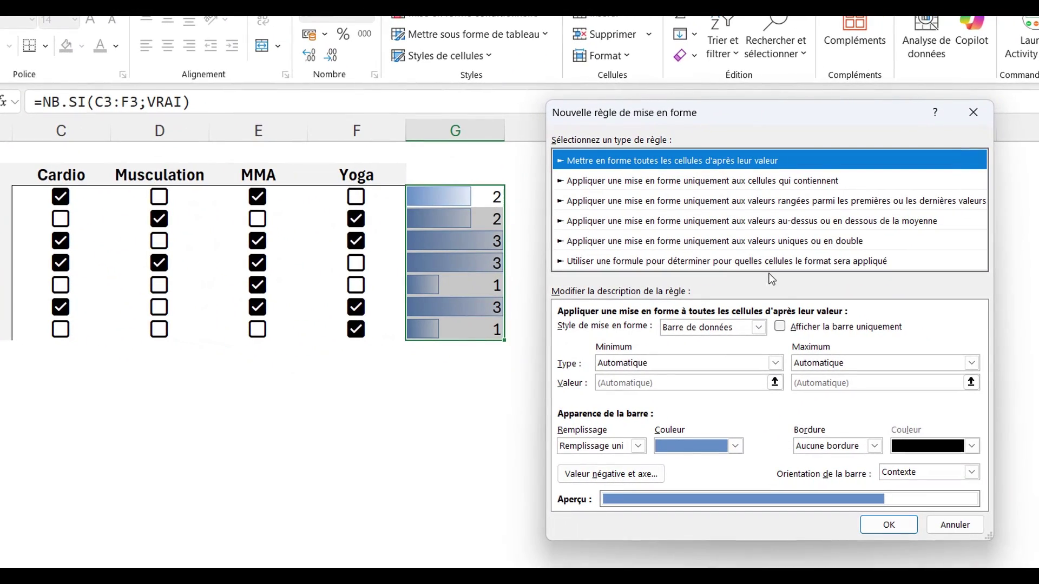
left_click(780, 327)
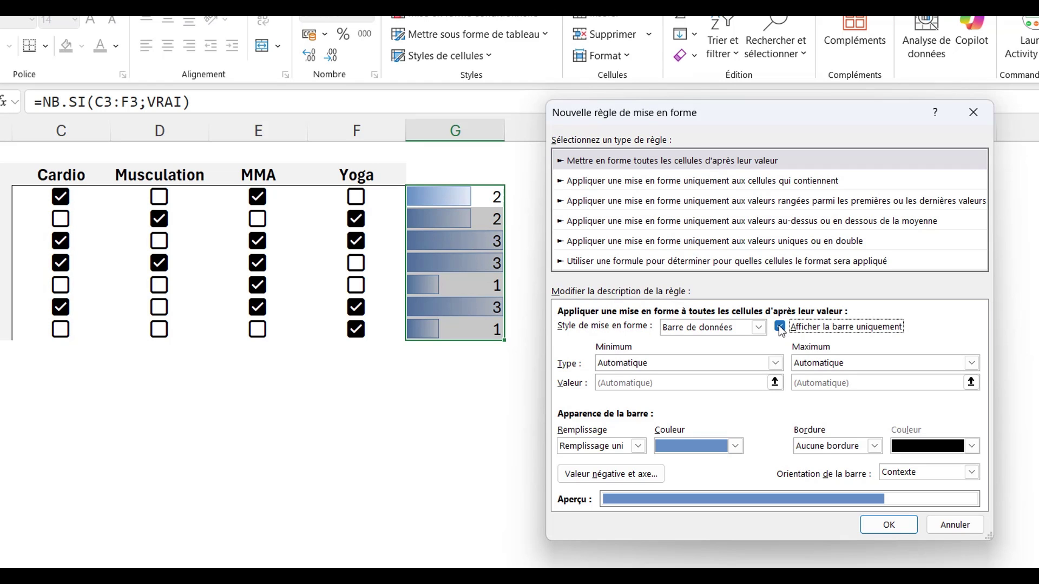
left_click(889, 520)
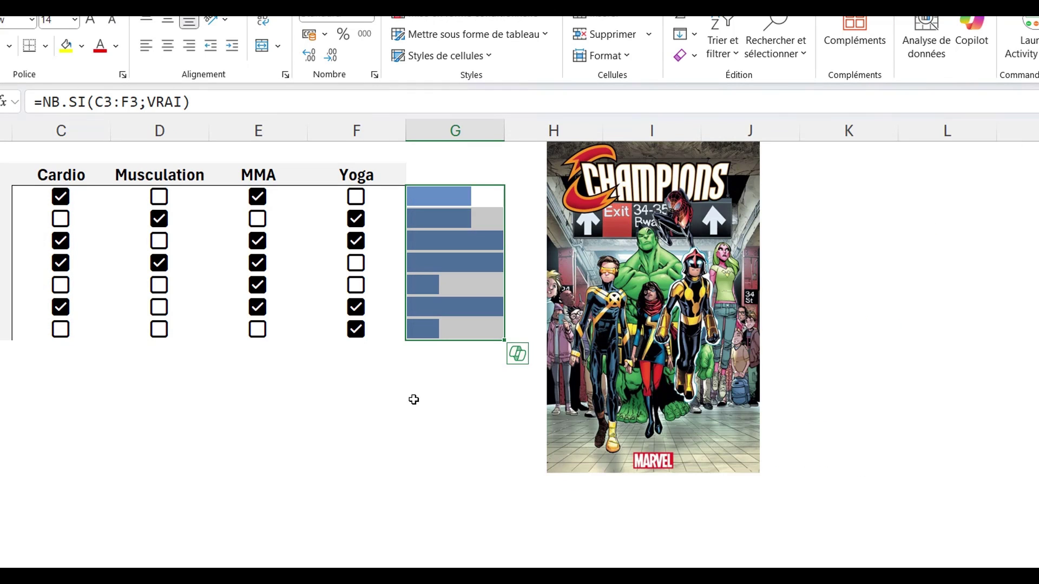
Tick Cyclope's Musculation box in D3
left_click(228, 421)
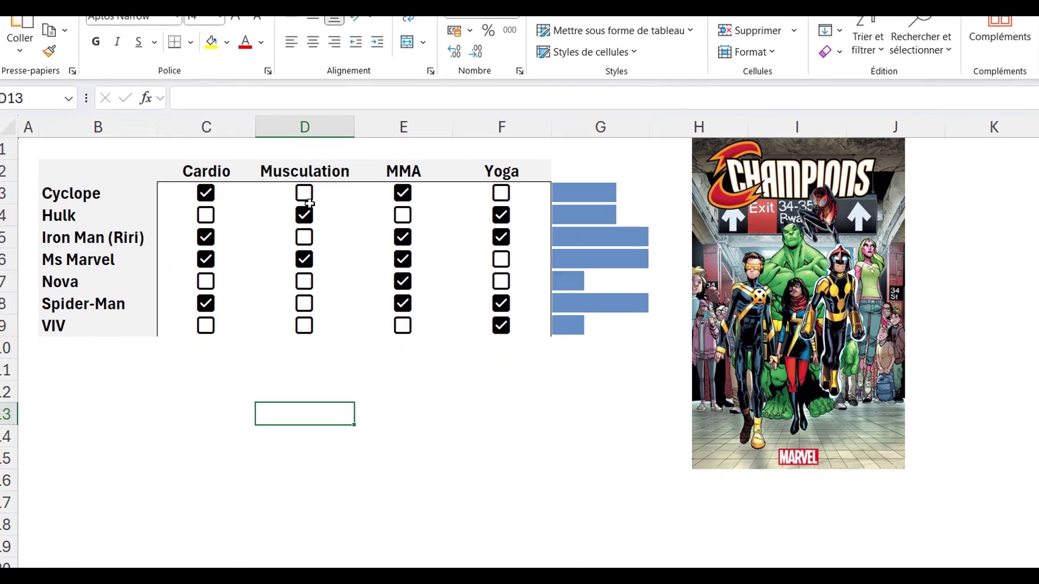
left_click(318, 193)
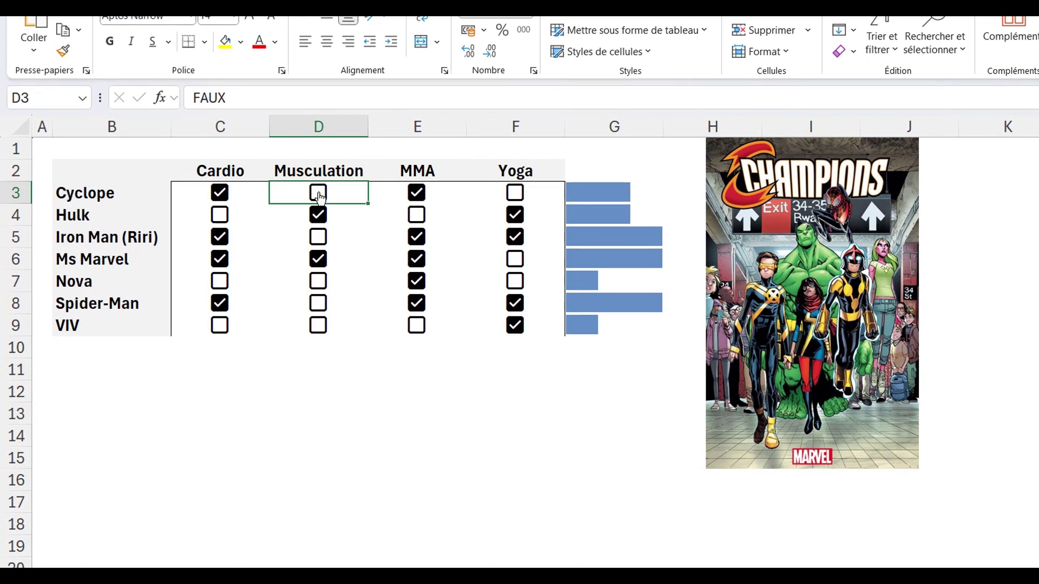
left_click(419, 434)
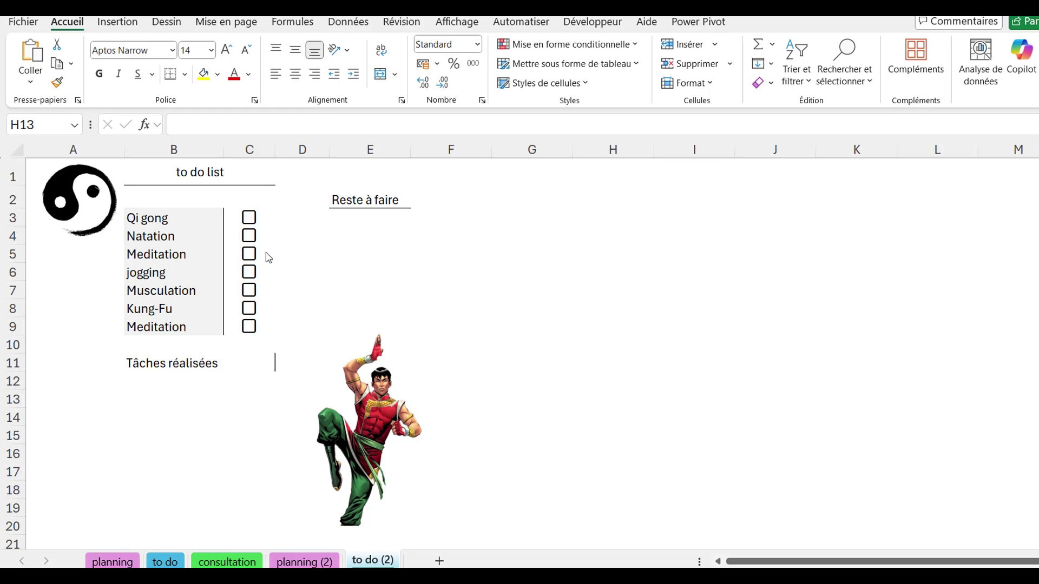
Enter =NB.SI(C3:C9;VRAI) in C11 to count the completed tasks
left_click(249, 362)
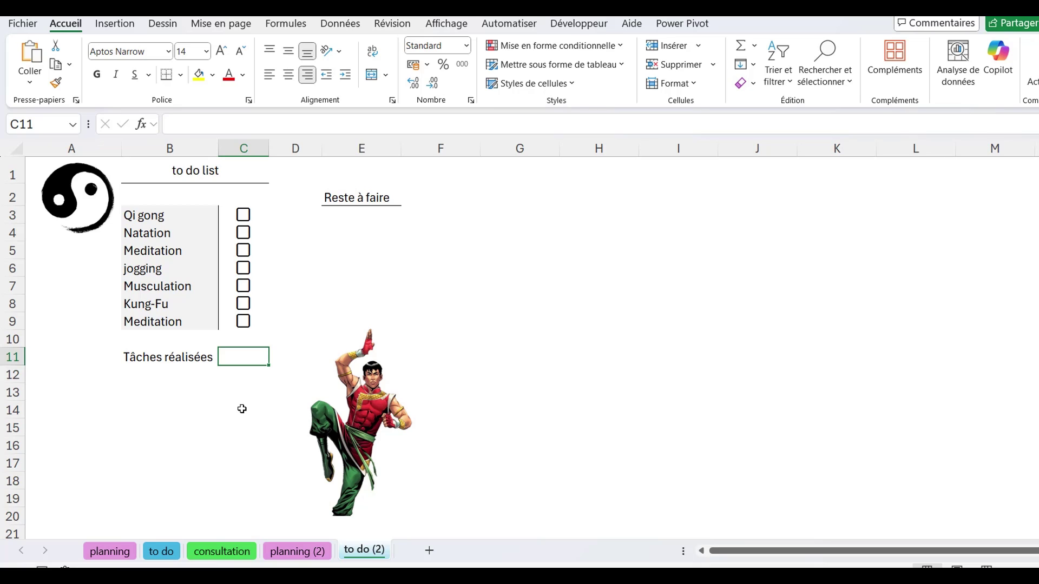
type("=")
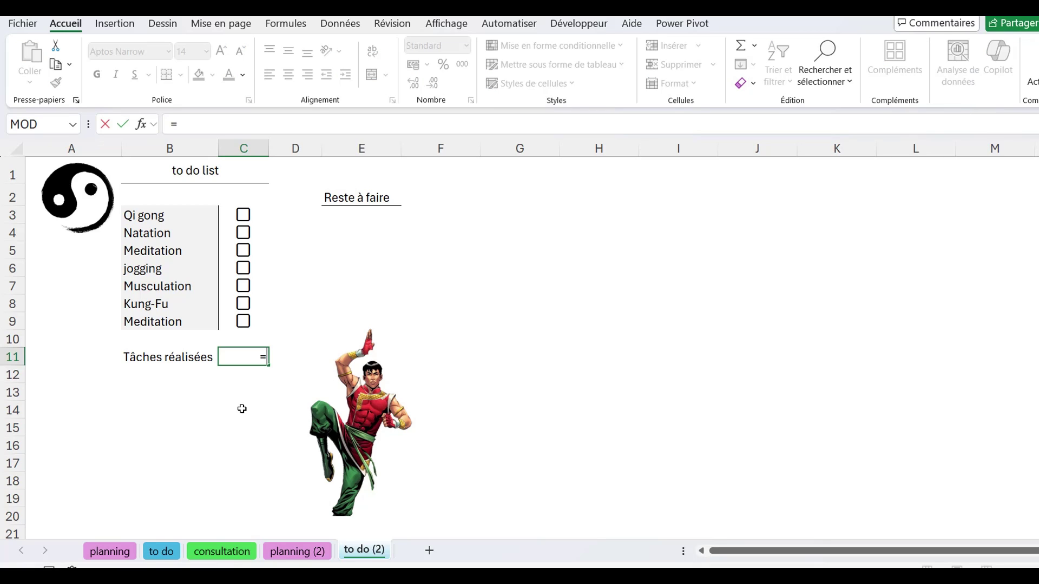
type("nb")
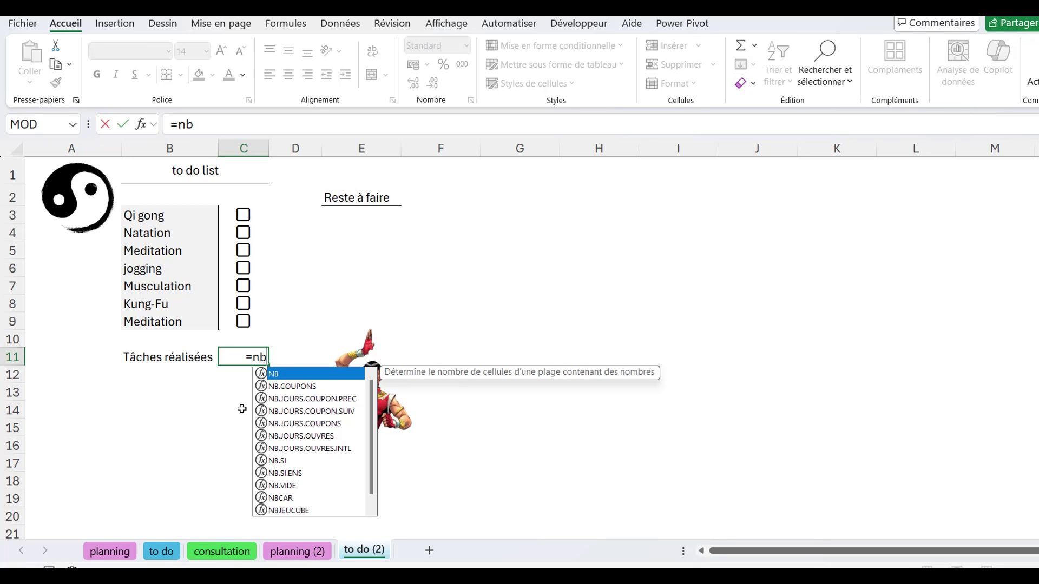
double_click(292, 461)
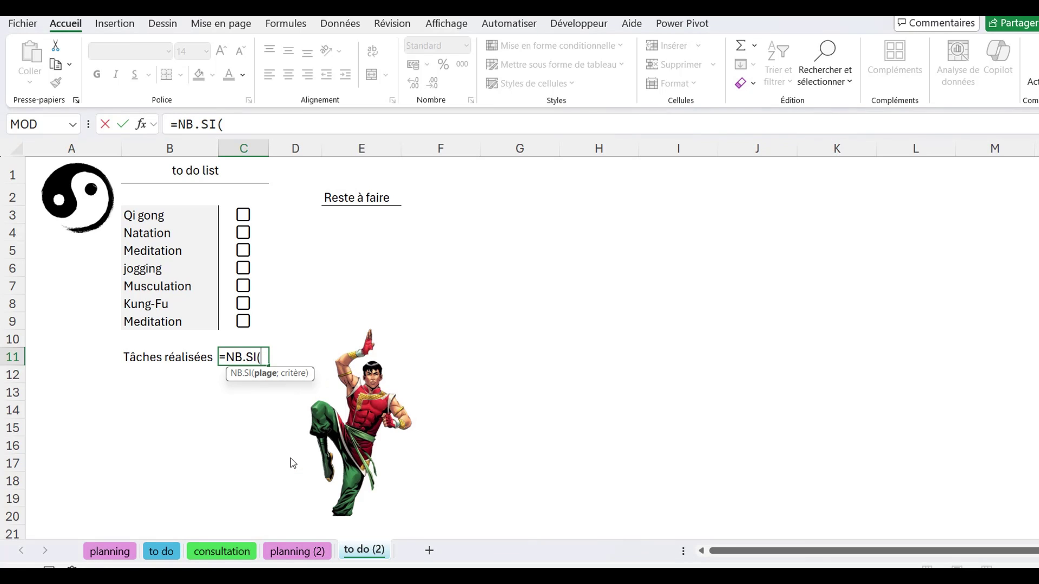
left_click(260, 219)
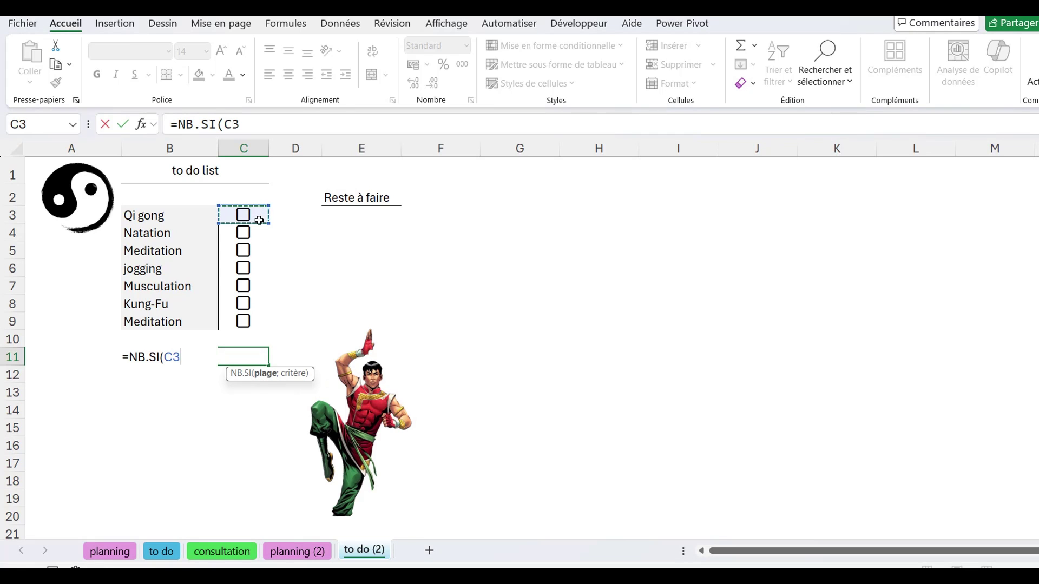
left_click_drag(259, 220, 254, 320)
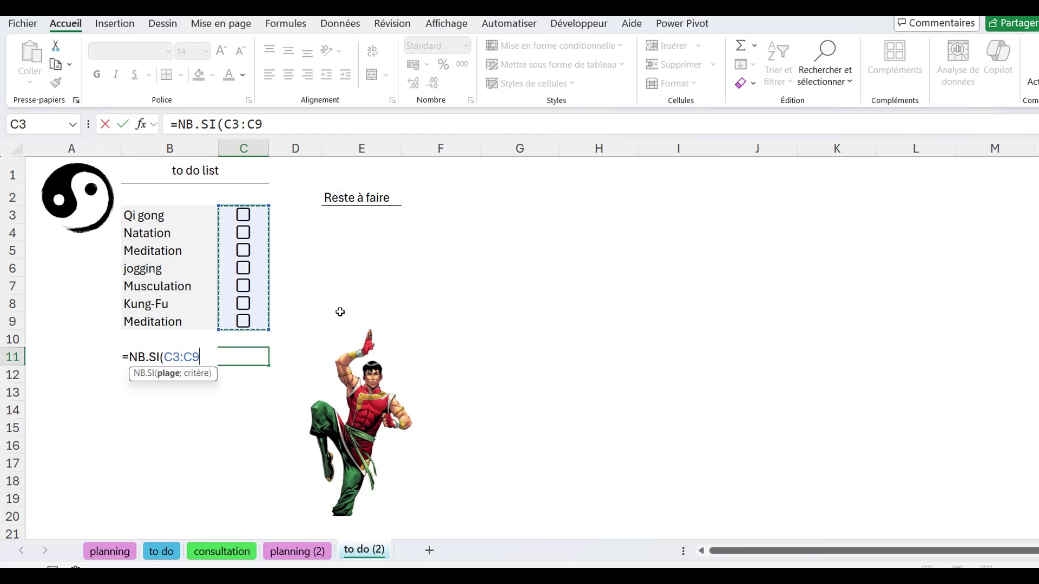
type(";")
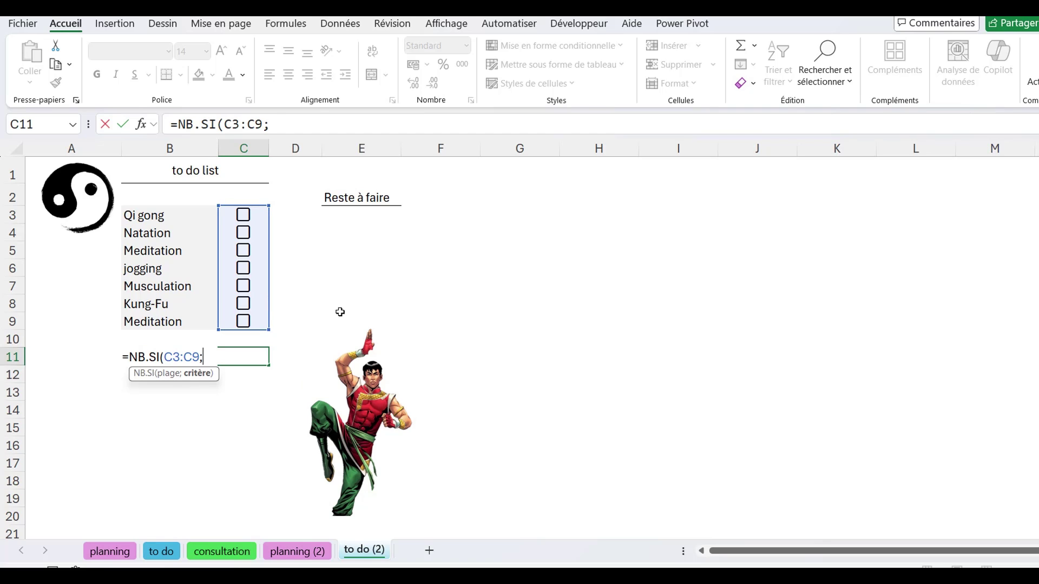
type("VRA")
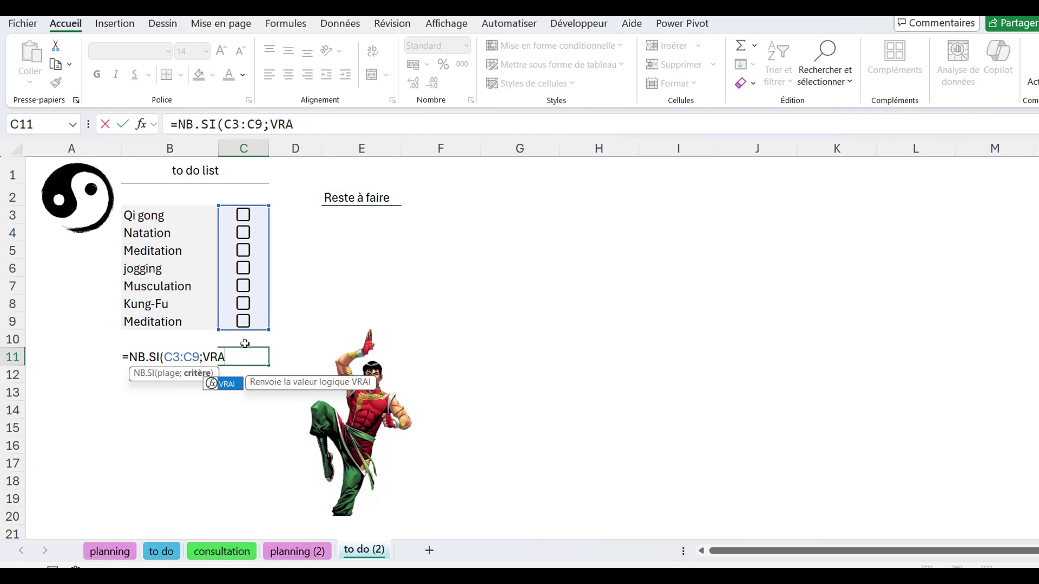
double_click(223, 385)
type(")")
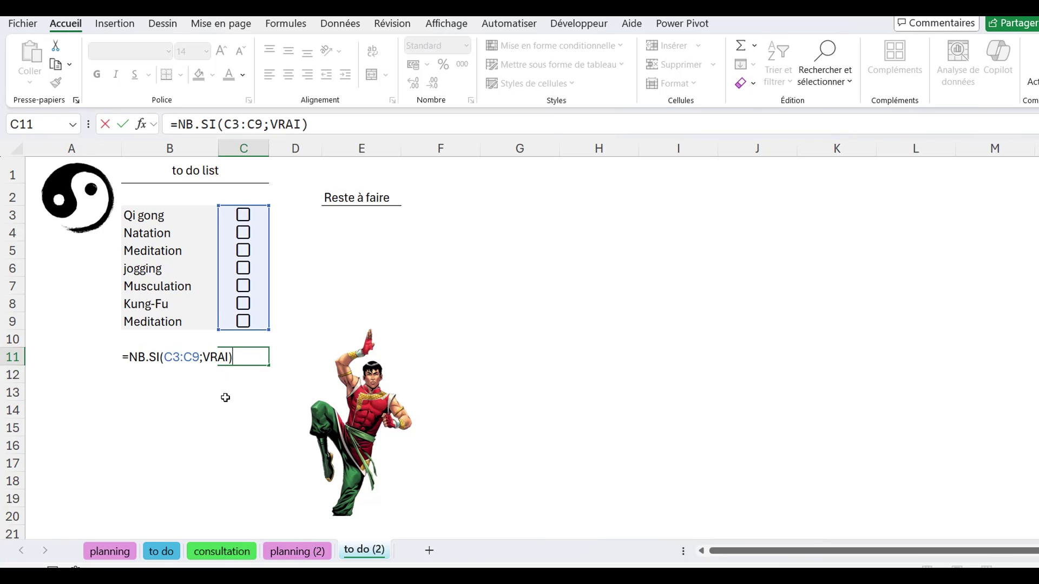
key("Return")
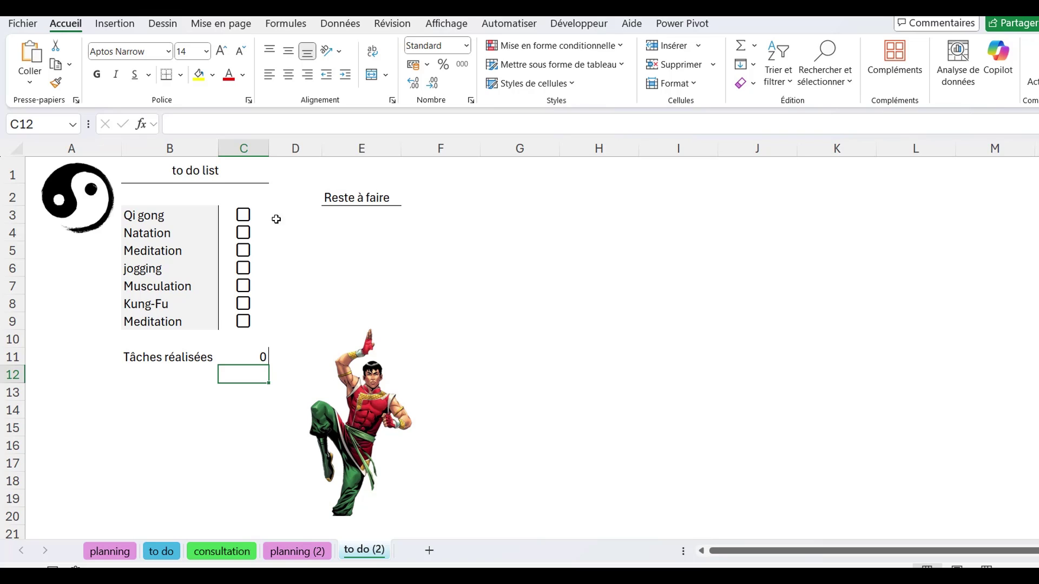
Tick Qi gong, Meditation and Musculation as done so the count shows 3
left_click(244, 216)
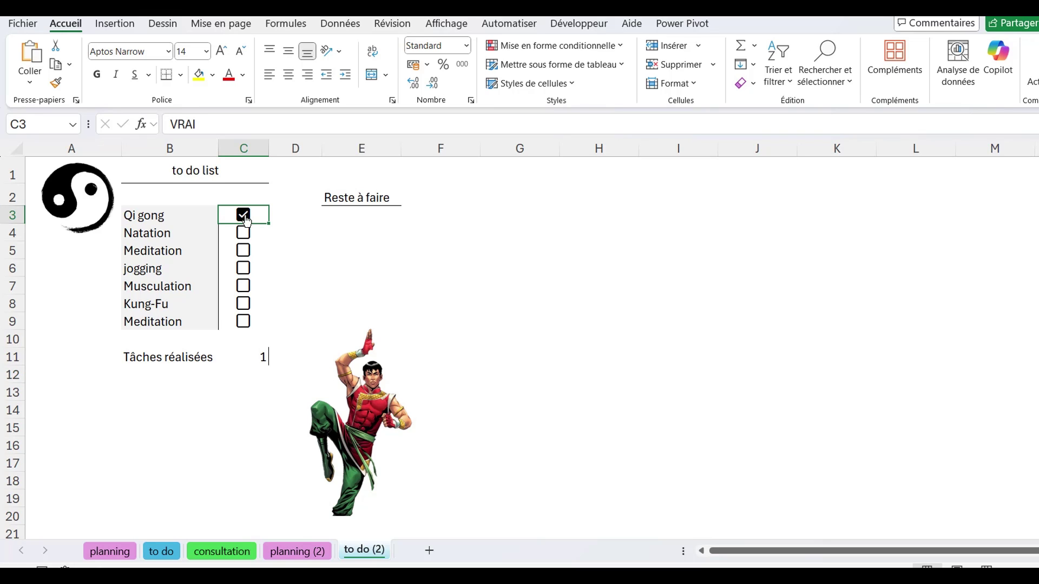
left_click(245, 255)
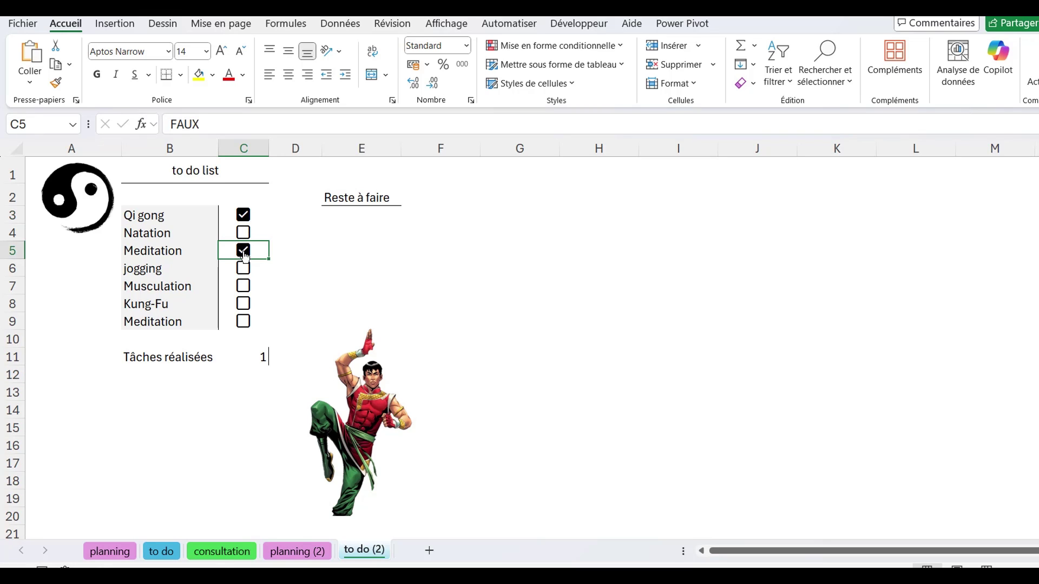
left_click(243, 286)
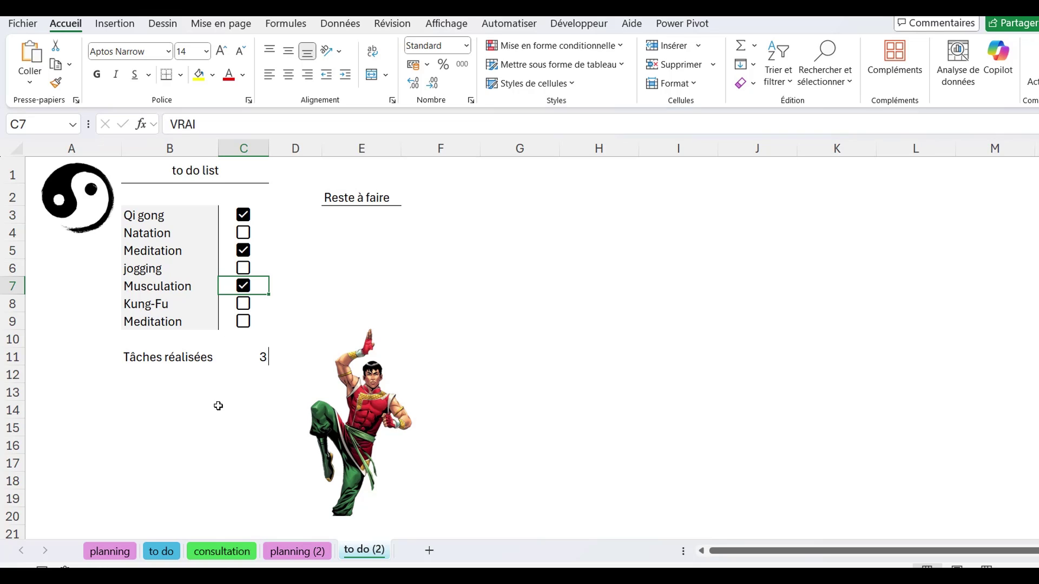
key("Down")
key("Down")
key("Down")
key("Right")
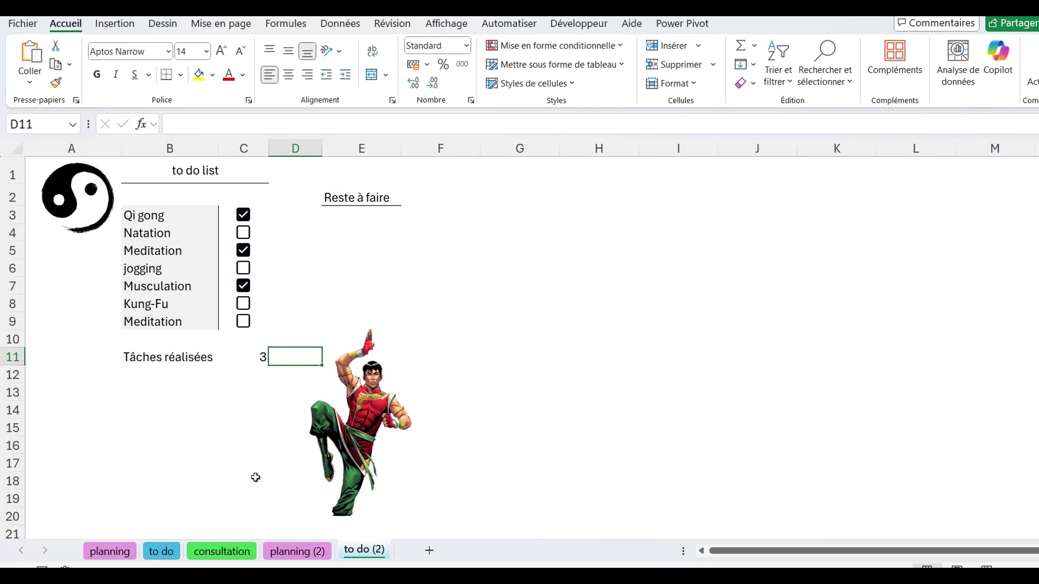
Enter =NBVAL(C3:C9) in D11 so it shows 7 total tasks
type("=")
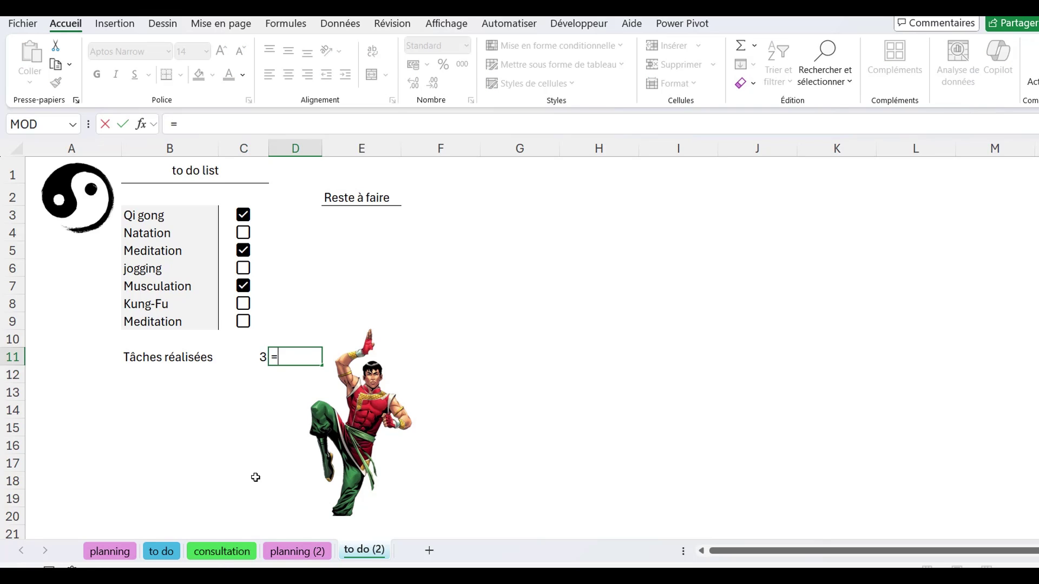
type("nb")
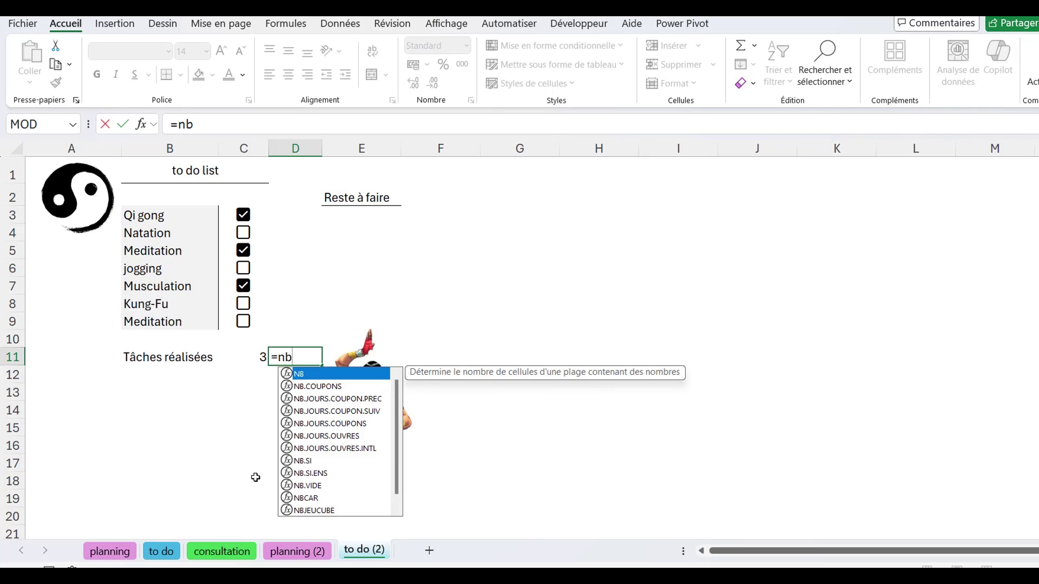
type("v")
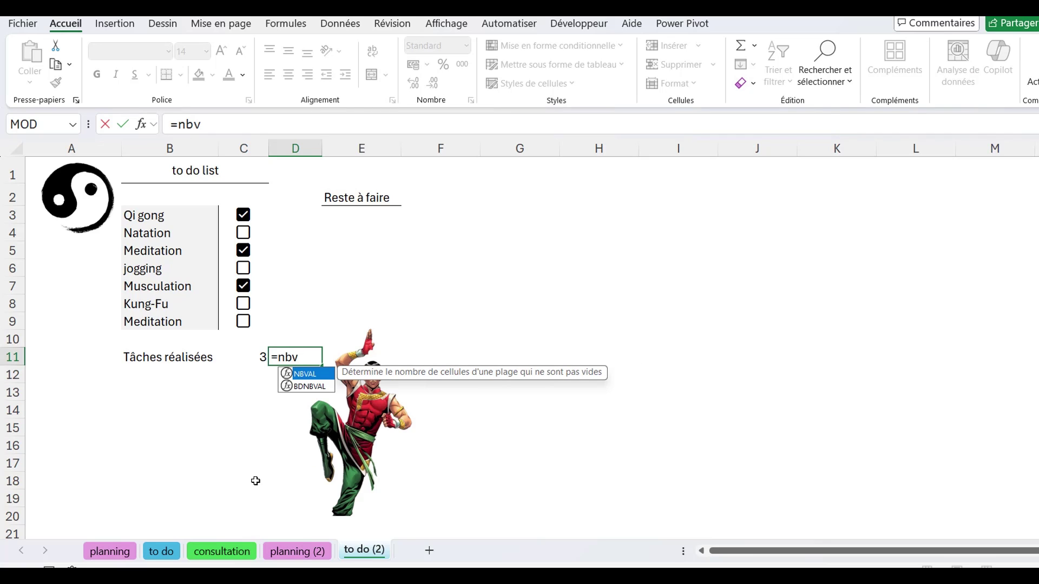
key("Tab")
left_click_drag(264, 213, 250, 320)
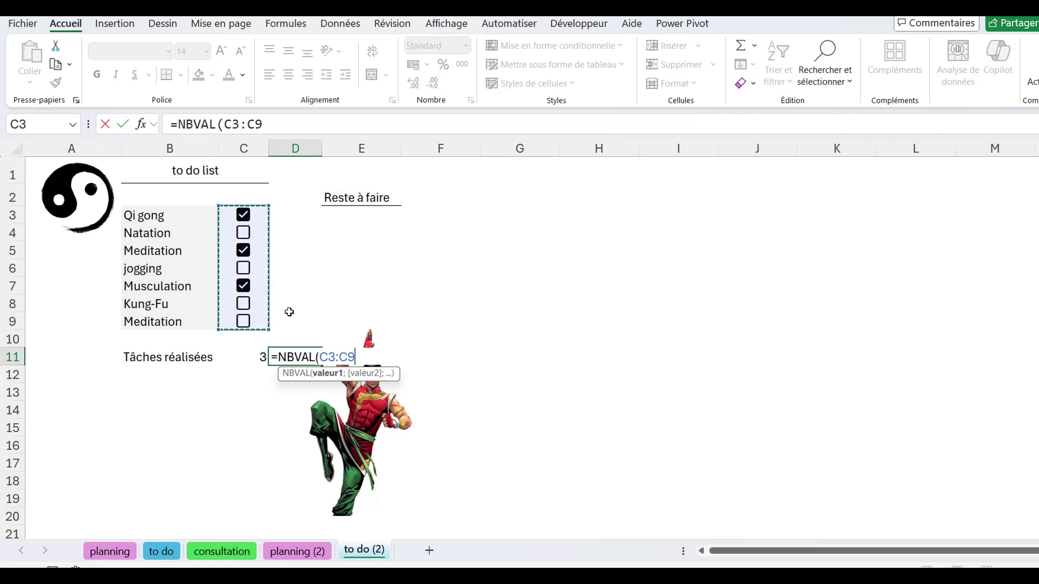
type(")")
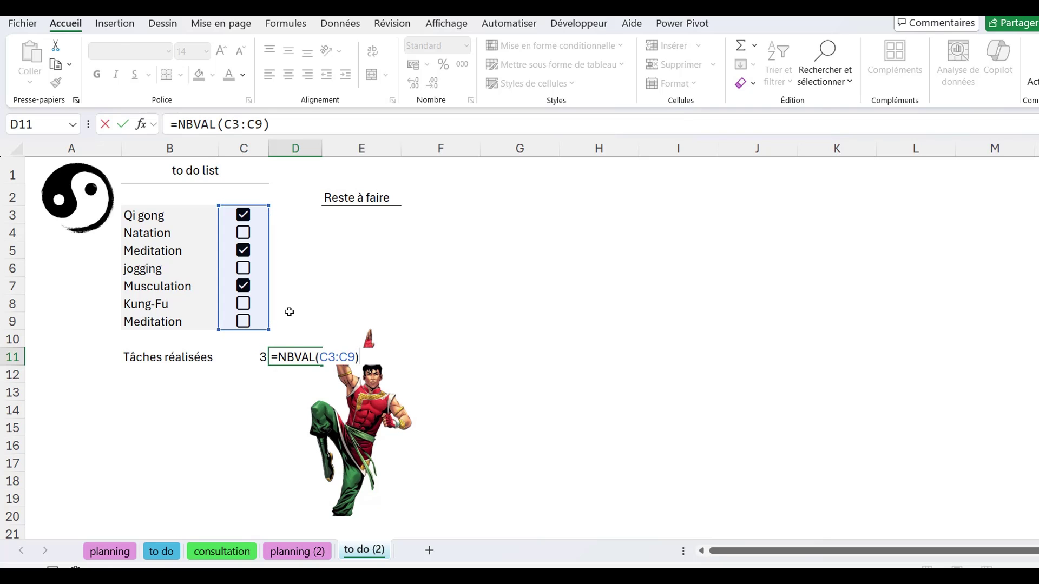
key("Return")
left_click(203, 463)
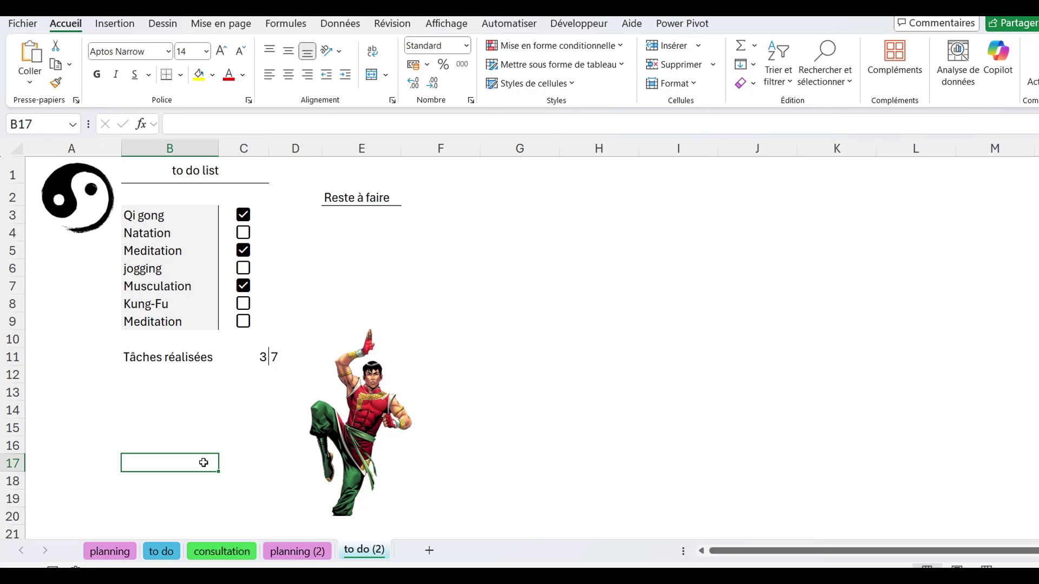
Enter =FILTRE(B3:B9;C3:C9=FAUX) in E3, then tick Natation so the count reaches 4/7
left_click(362, 214)
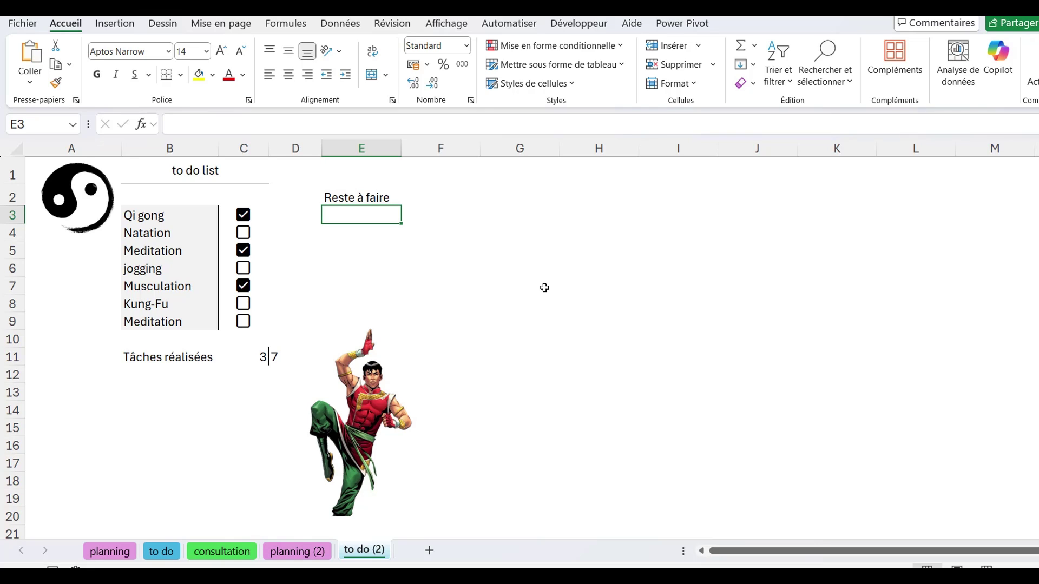
type("=FILTRE(")
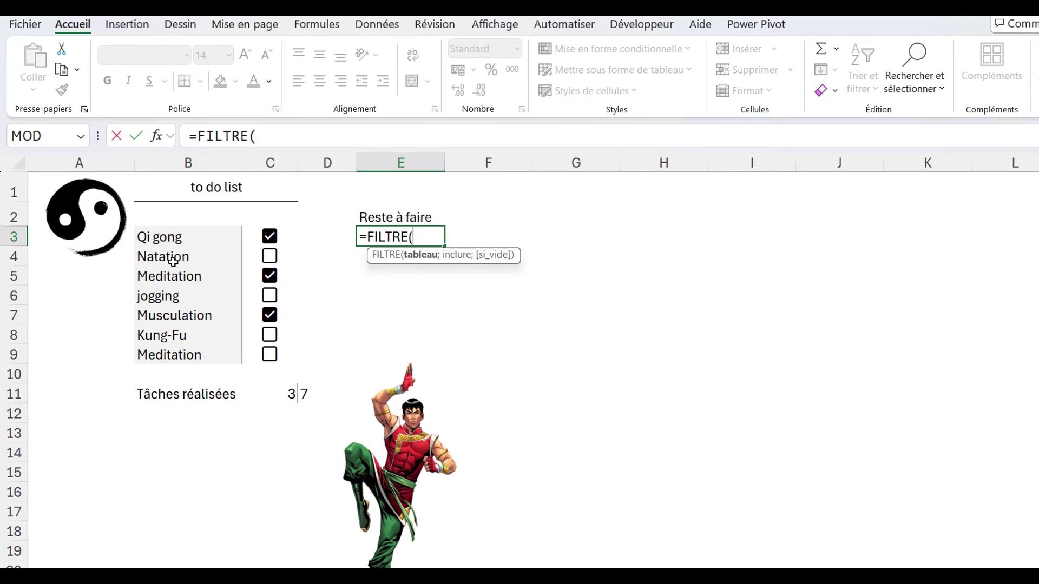
left_click_drag(188, 240, 179, 349)
type(";")
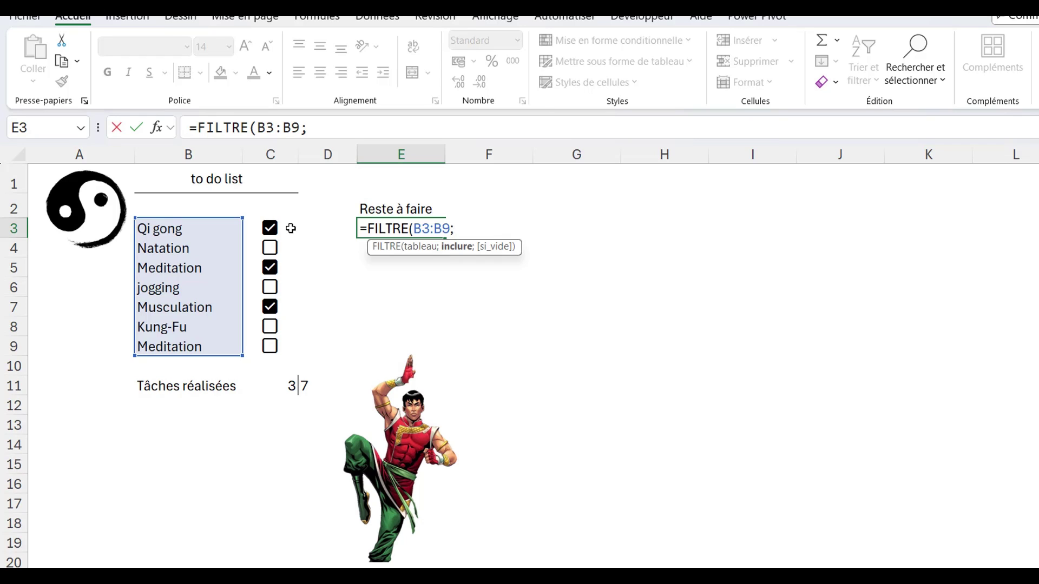
left_click_drag(291, 229, 286, 348)
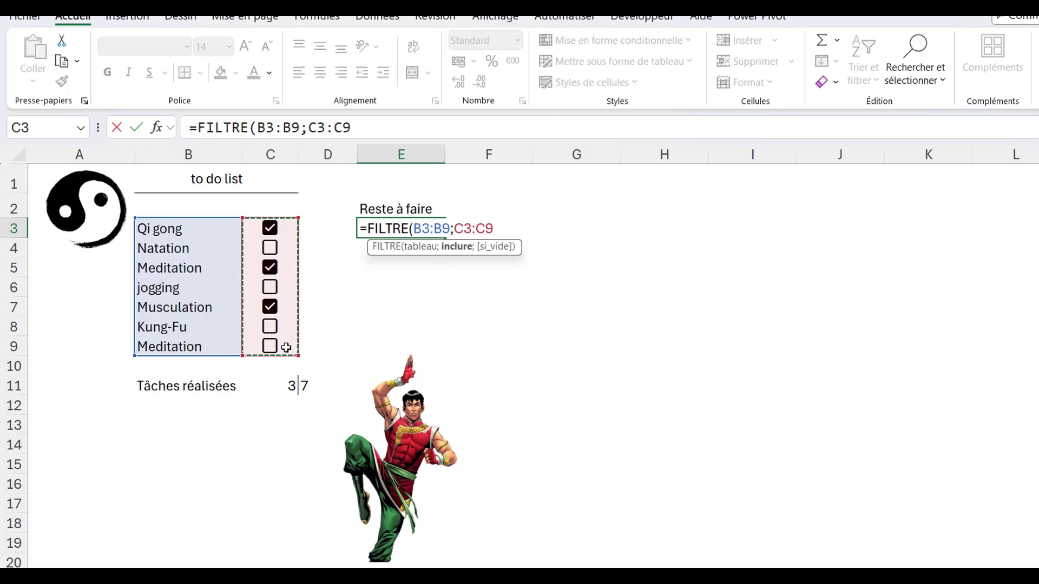
type("=")
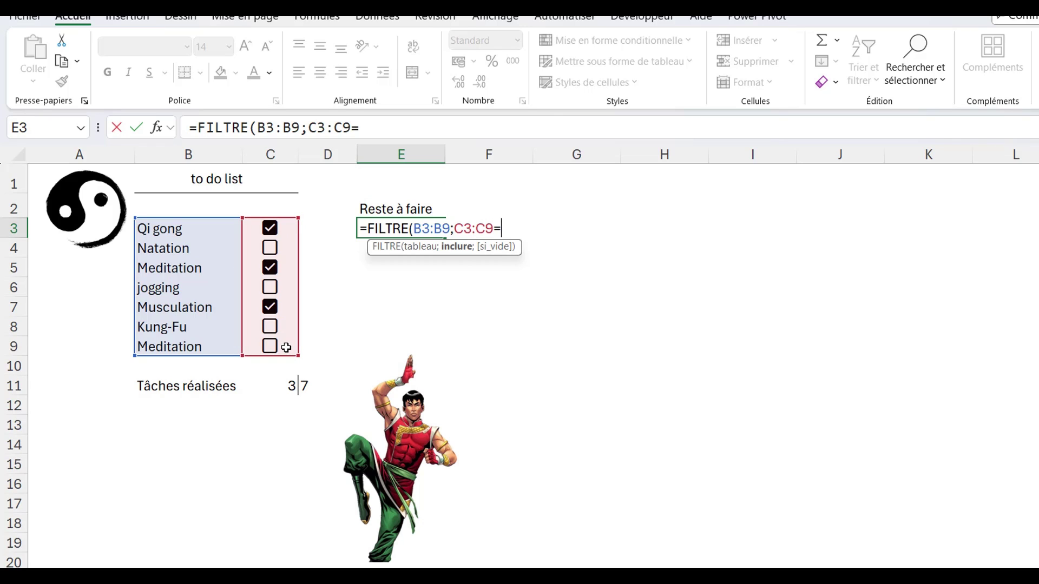
type("FAUX")
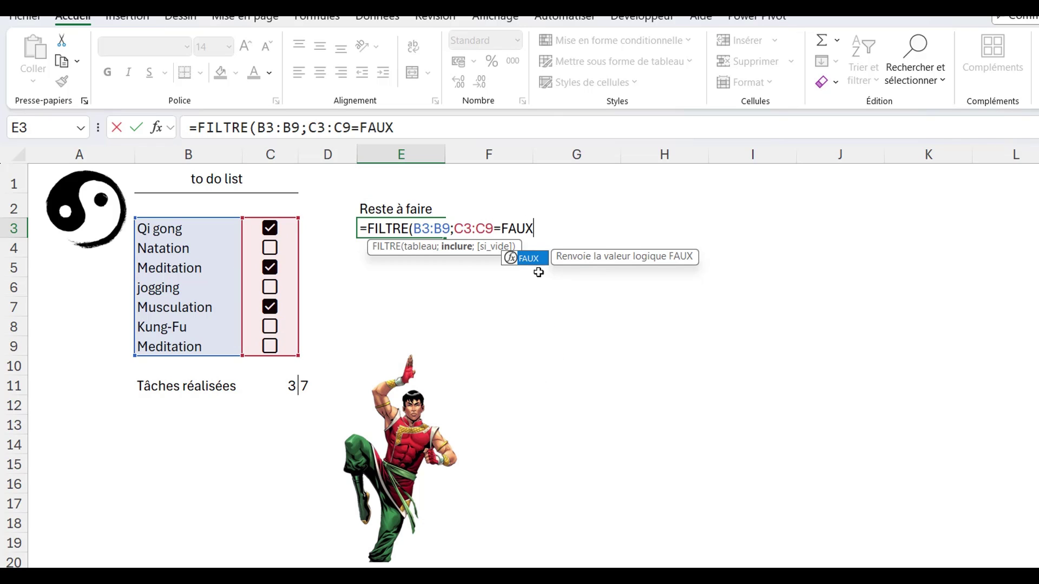
double_click(531, 262)
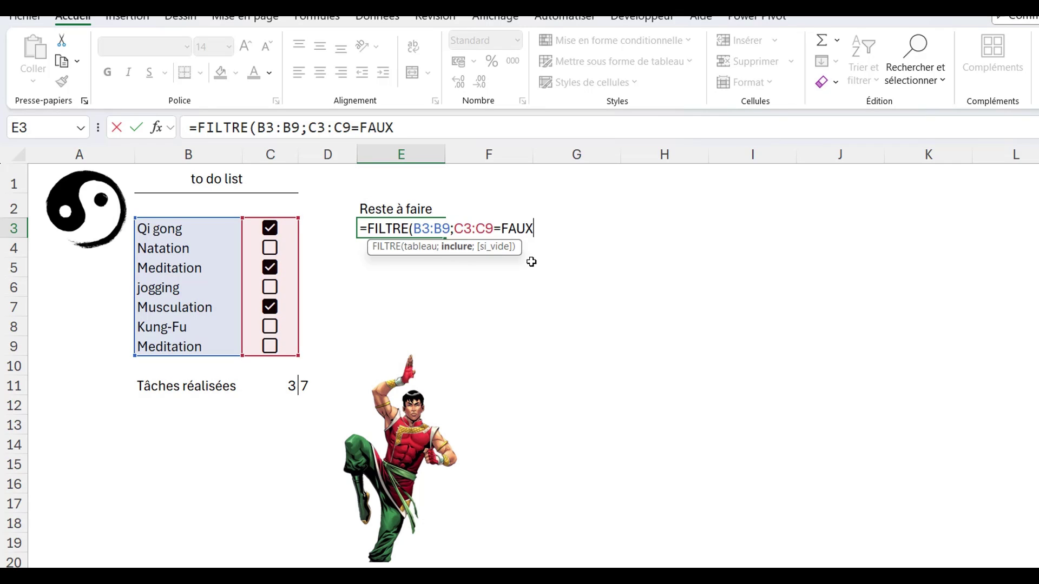
type(")")
key("Return")
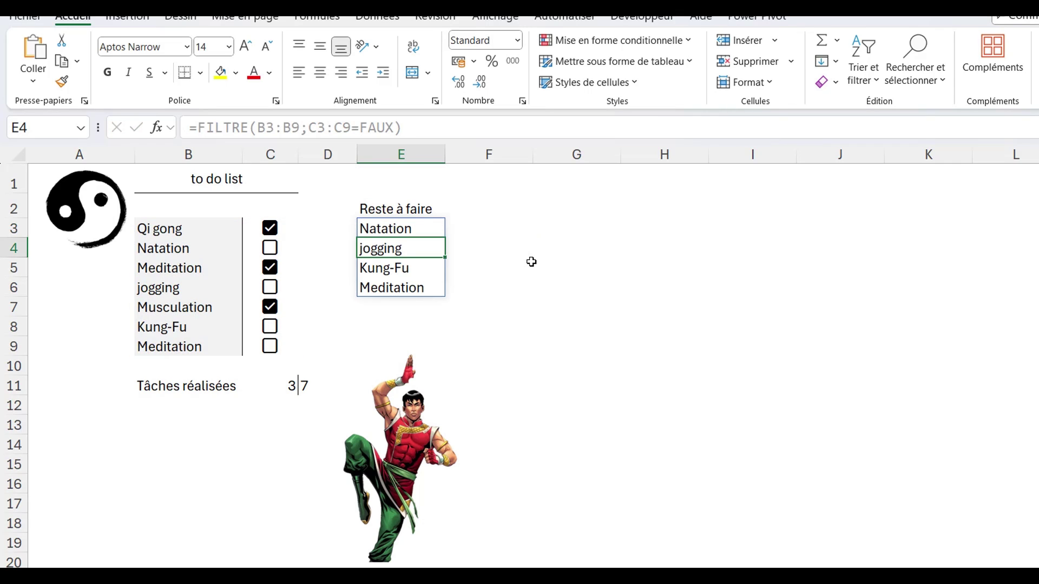
left_click(639, 494)
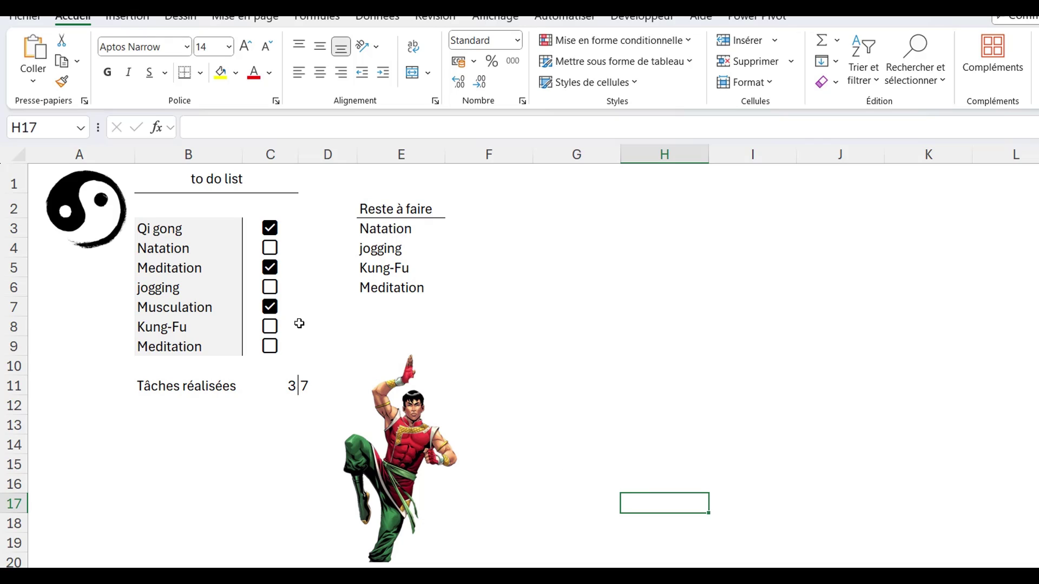
left_click(269, 249)
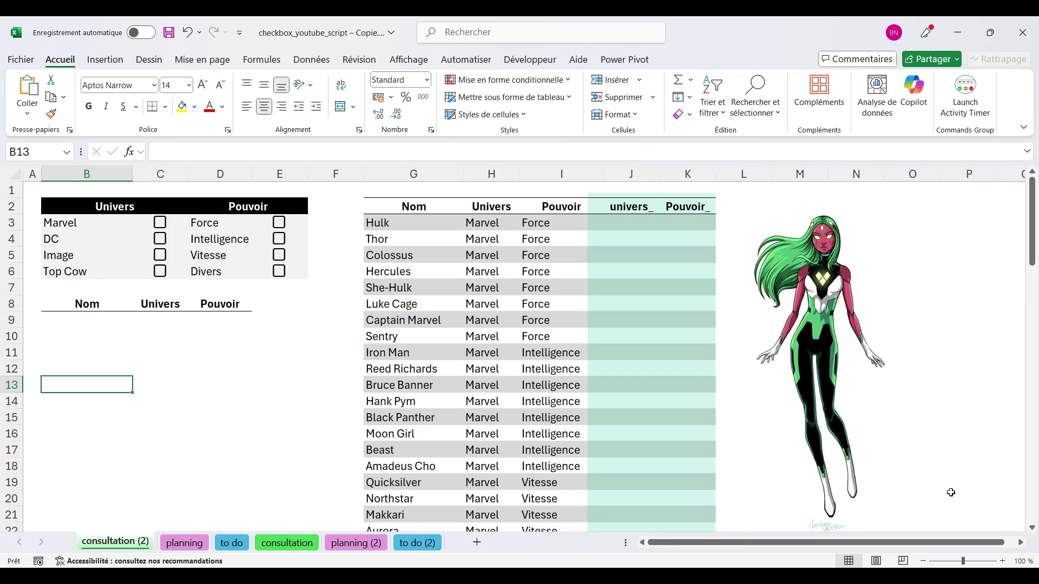
left_click(631, 223)
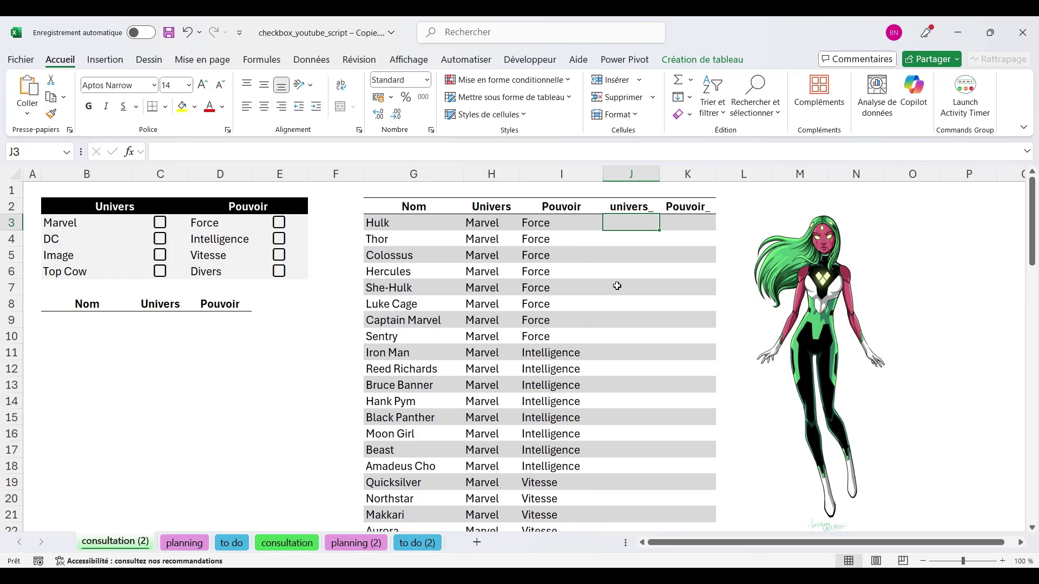
type("=")
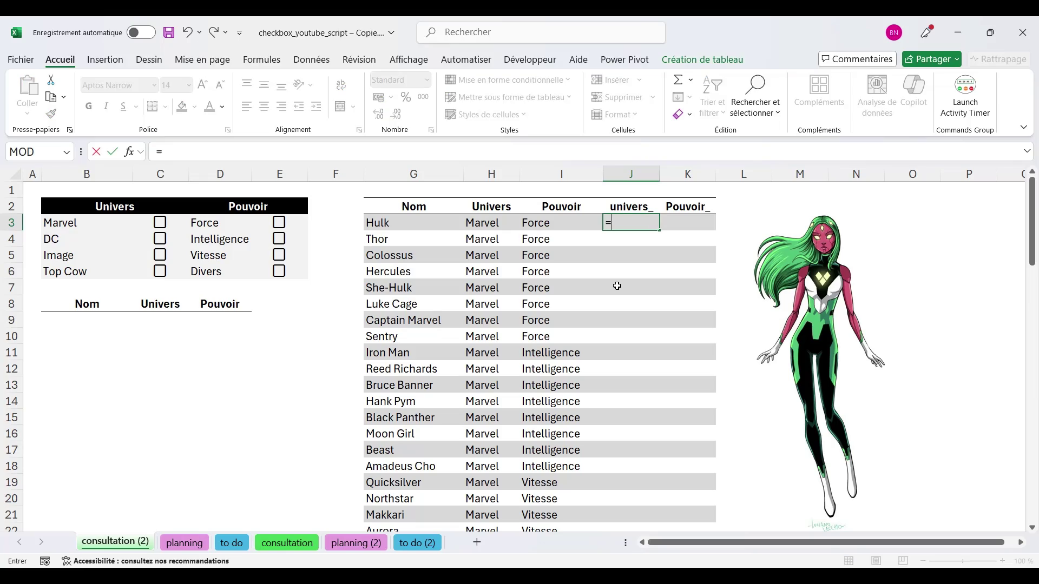
type("re")
double_click(651, 273)
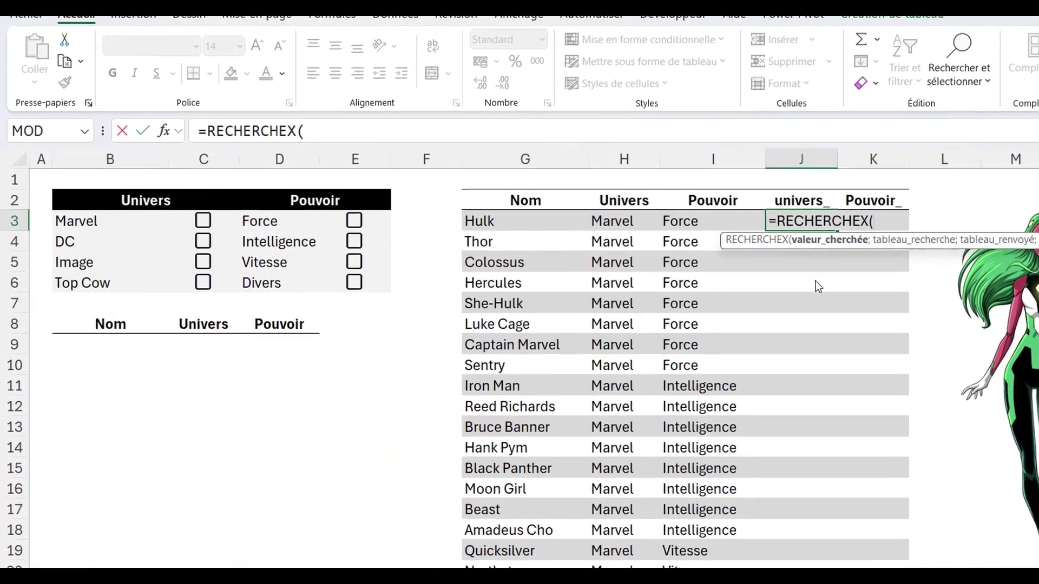
left_click_drag(365, 139, 364, 162)
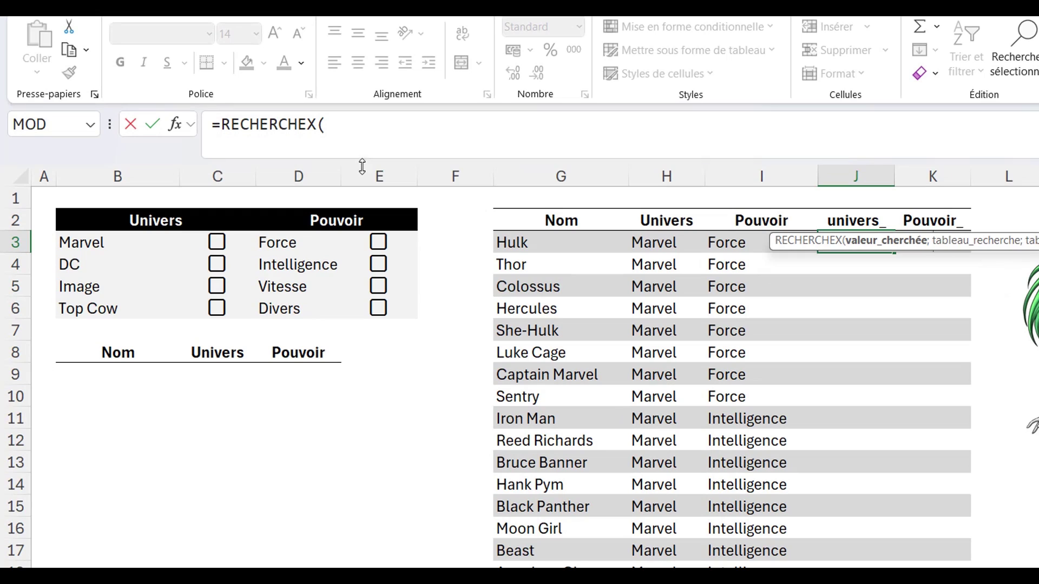
left_click(351, 146)
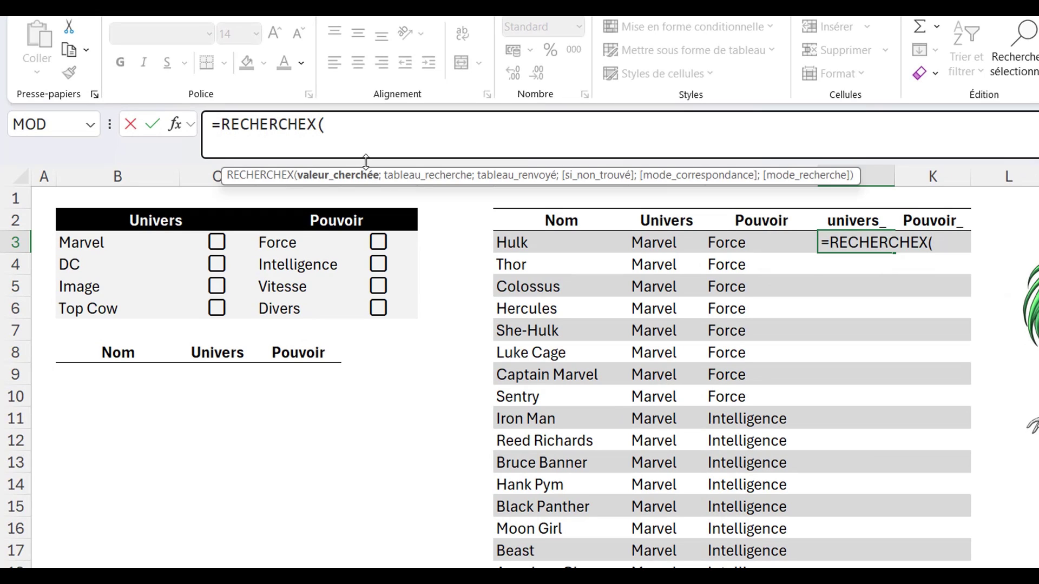
left_click(645, 243)
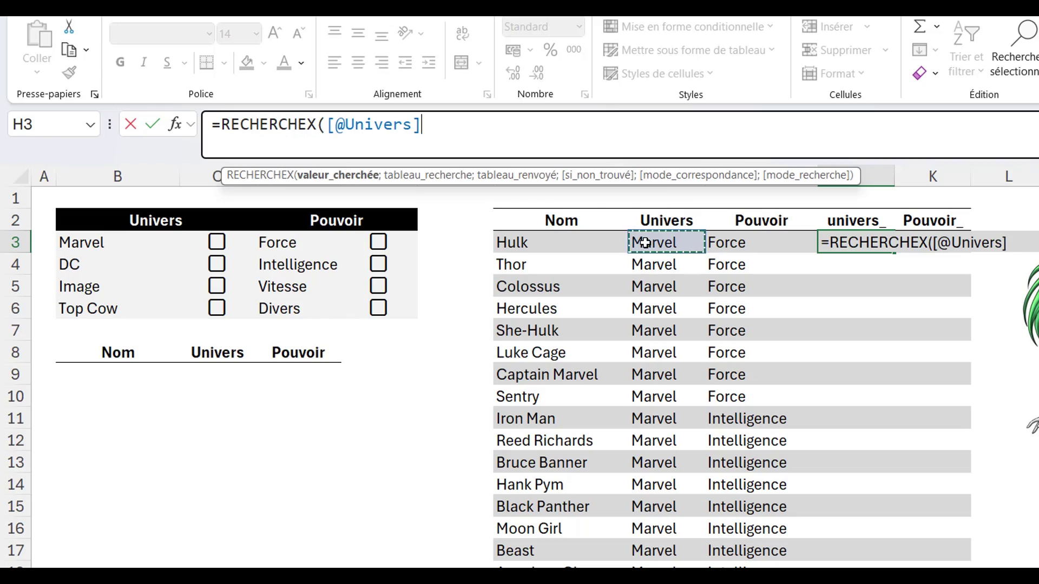
type(";")
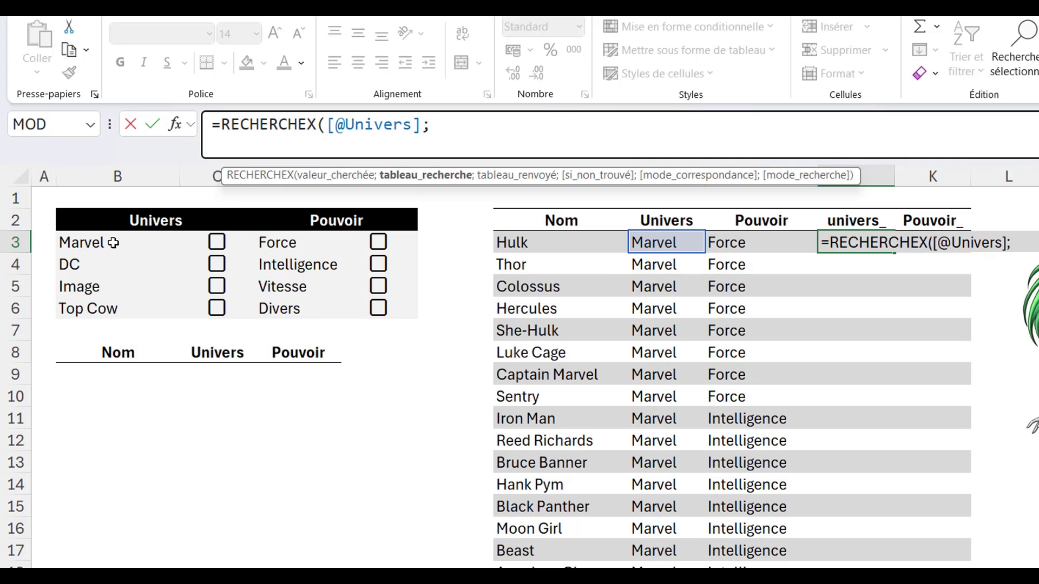
left_click_drag(113, 242, 104, 306)
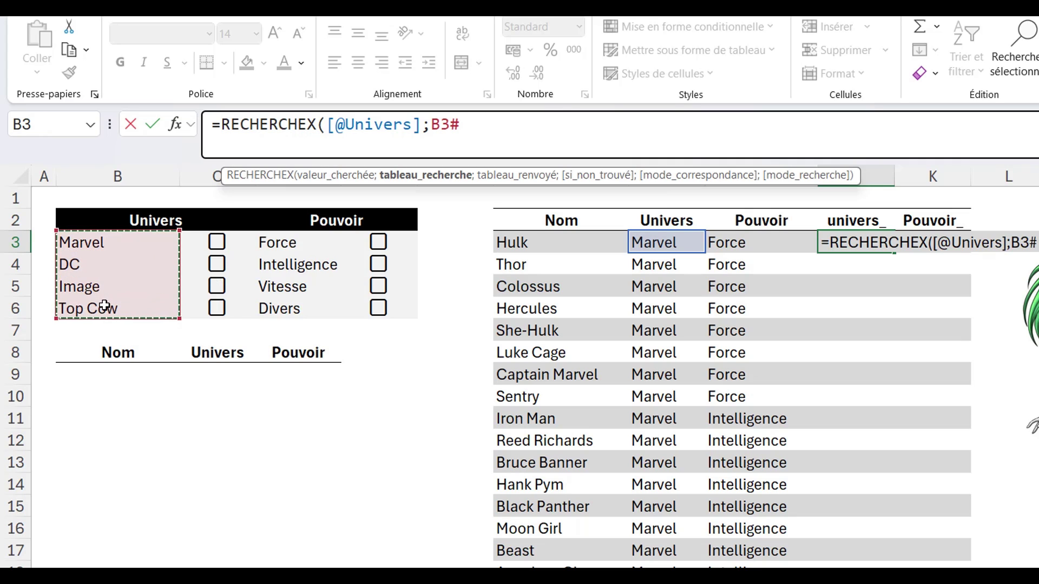
type(";")
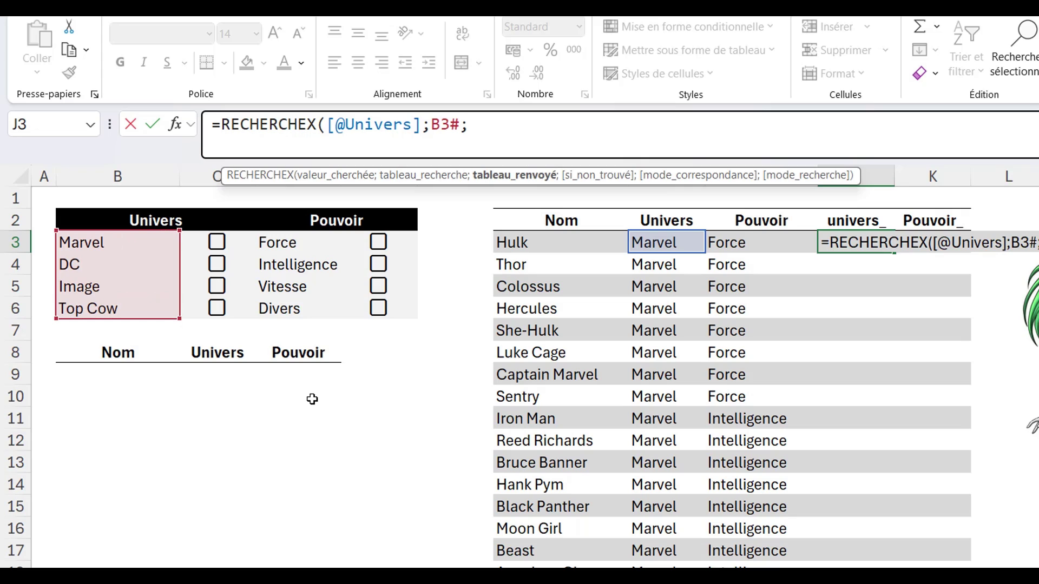
left_click(233, 242)
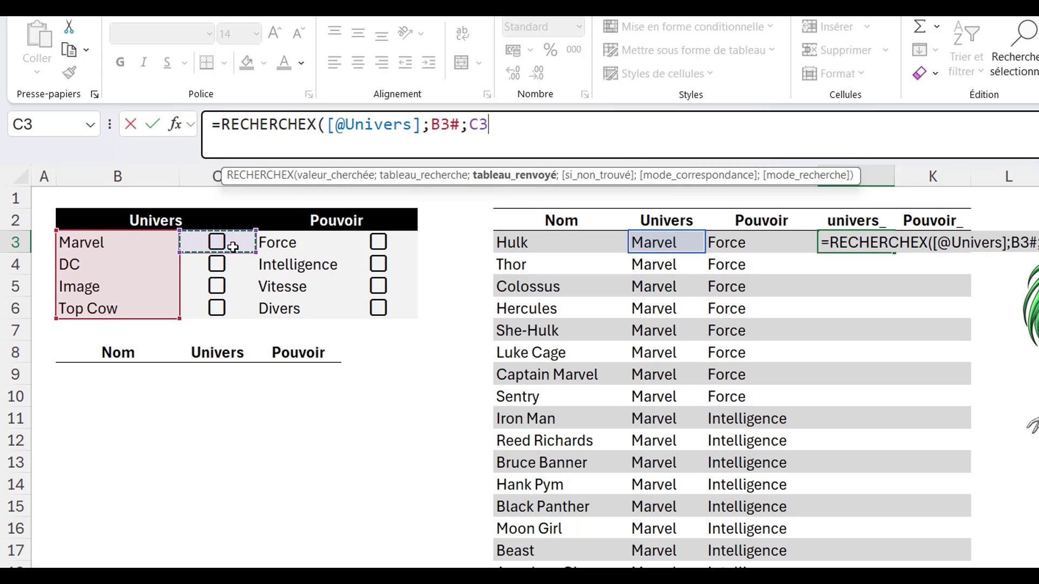
left_click_drag(233, 242, 225, 308)
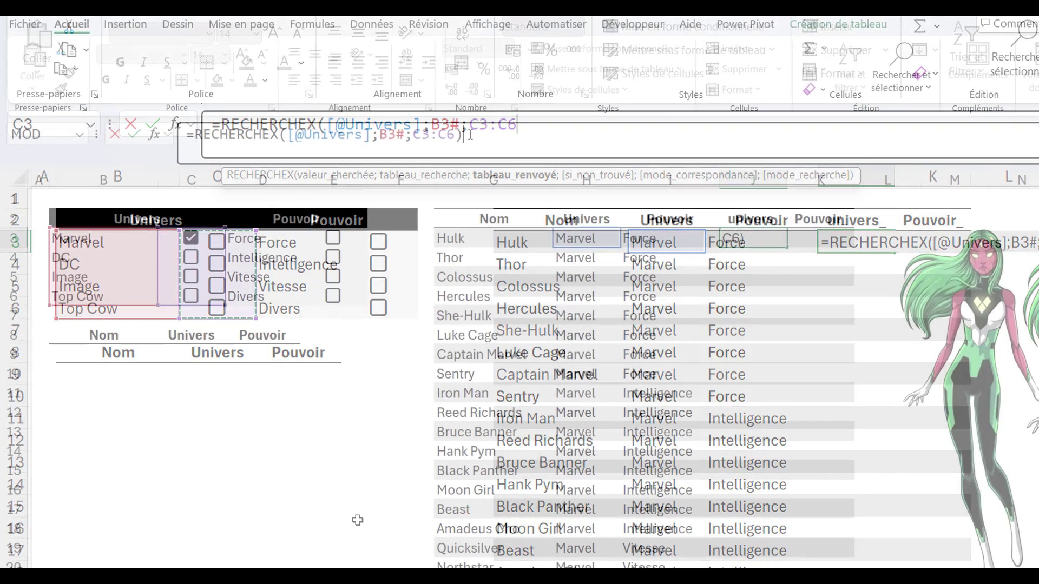
type(")")
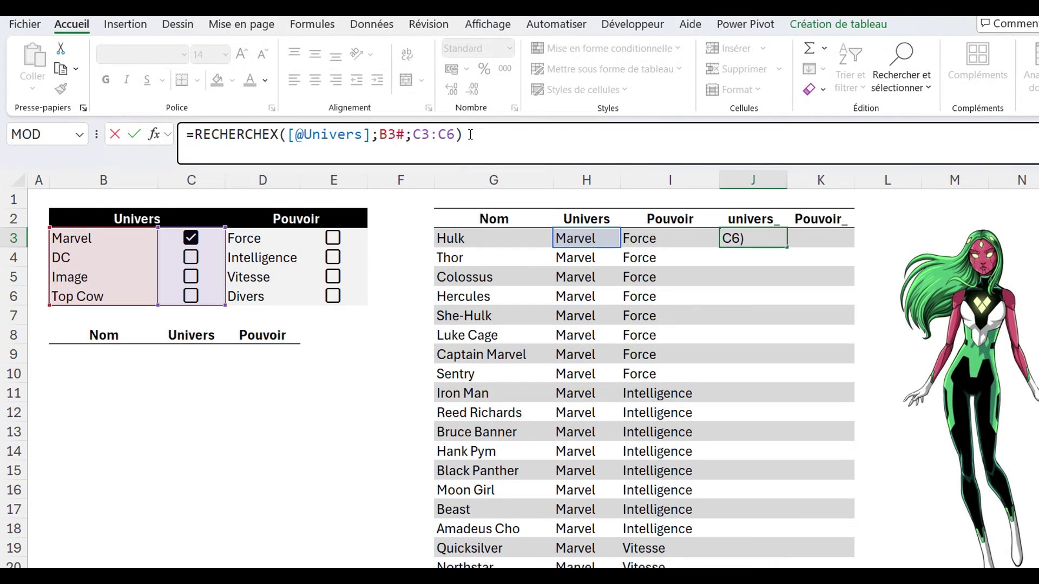
Lock the rows as B$3# and C$3:C$6 and commit the univers_ formula
left_click(386, 134)
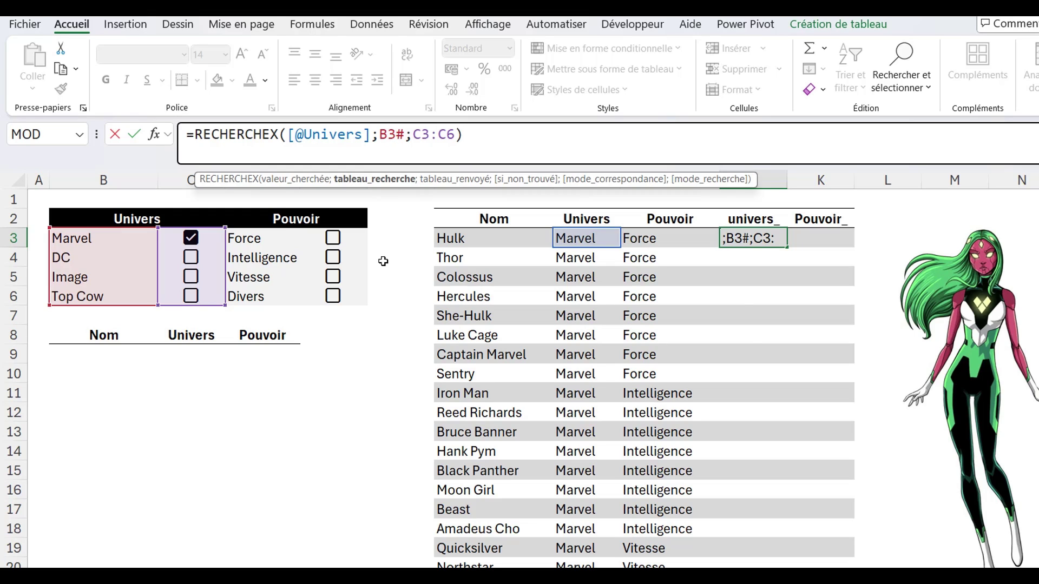
type("$")
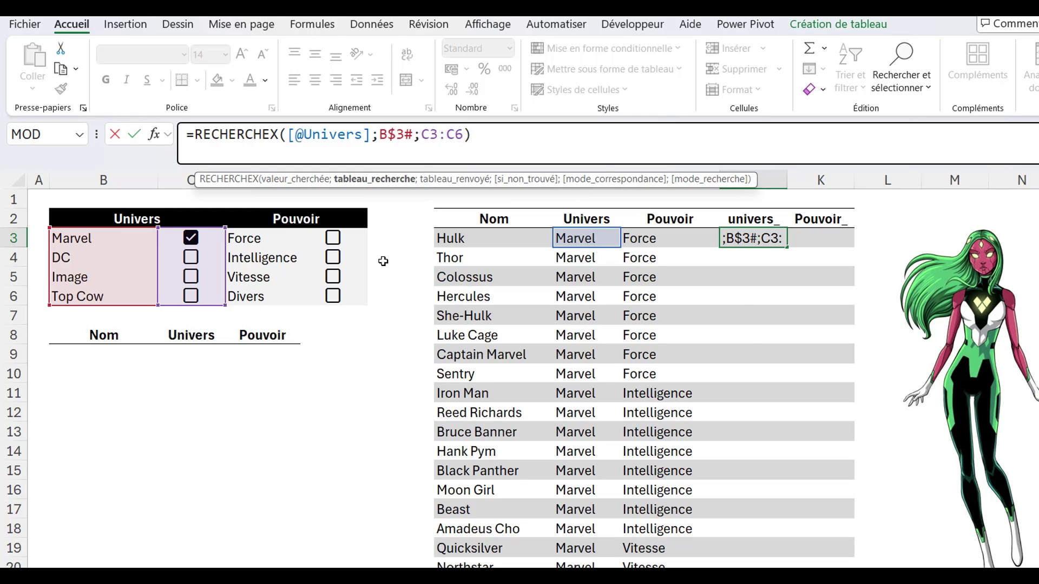
left_click(430, 135)
type("$")
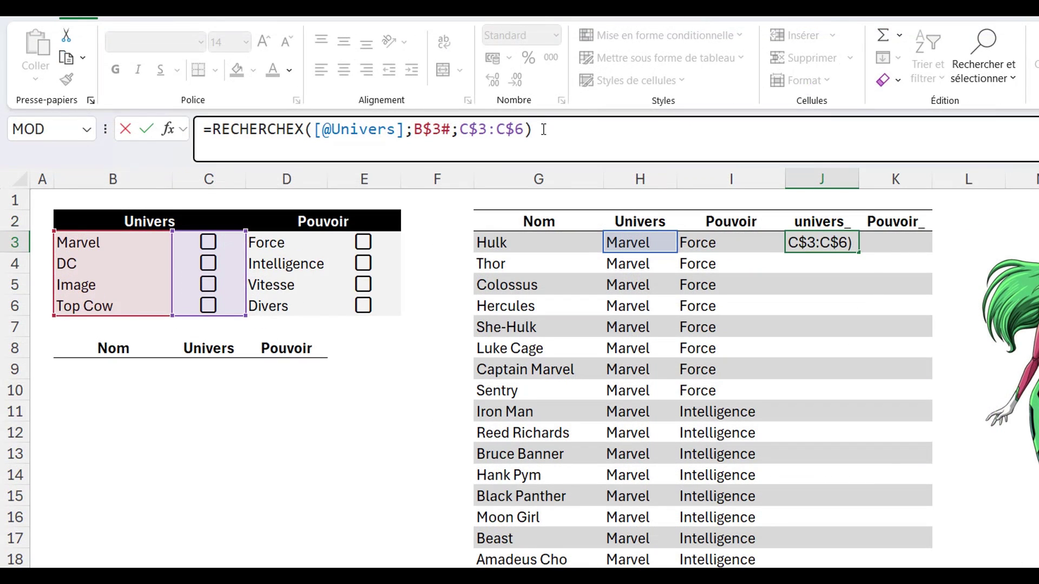
key("Return")
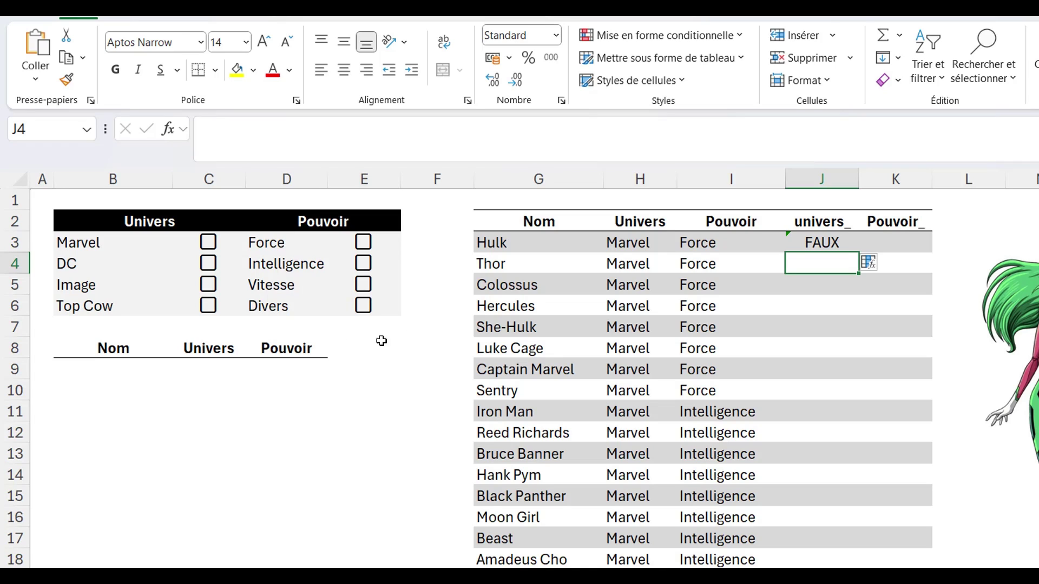
Tick Marvel and fill the formula down the univers_ column, showing VRAI for Marvel heroes
left_click(214, 248)
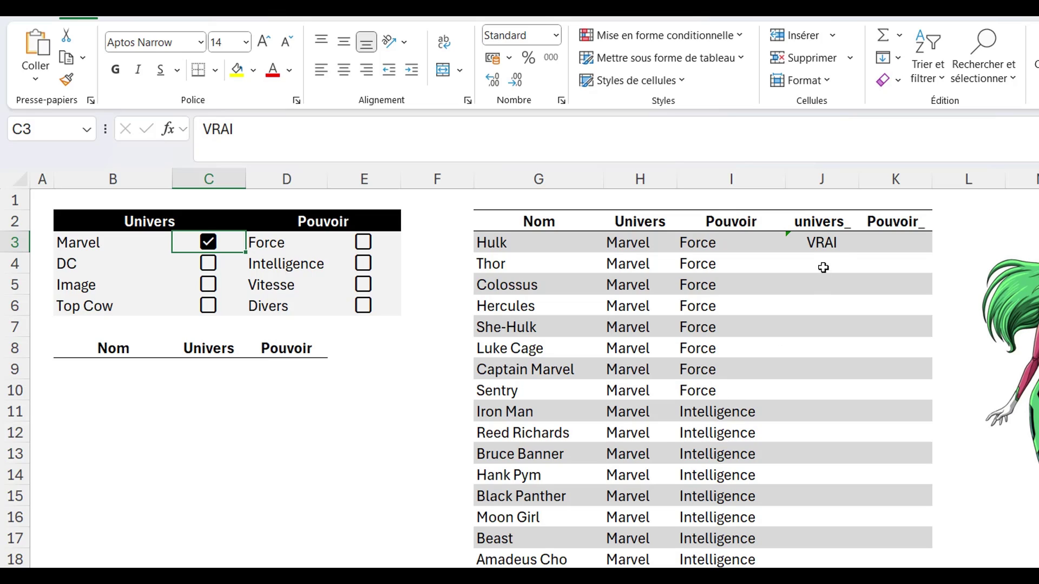
left_click(826, 245)
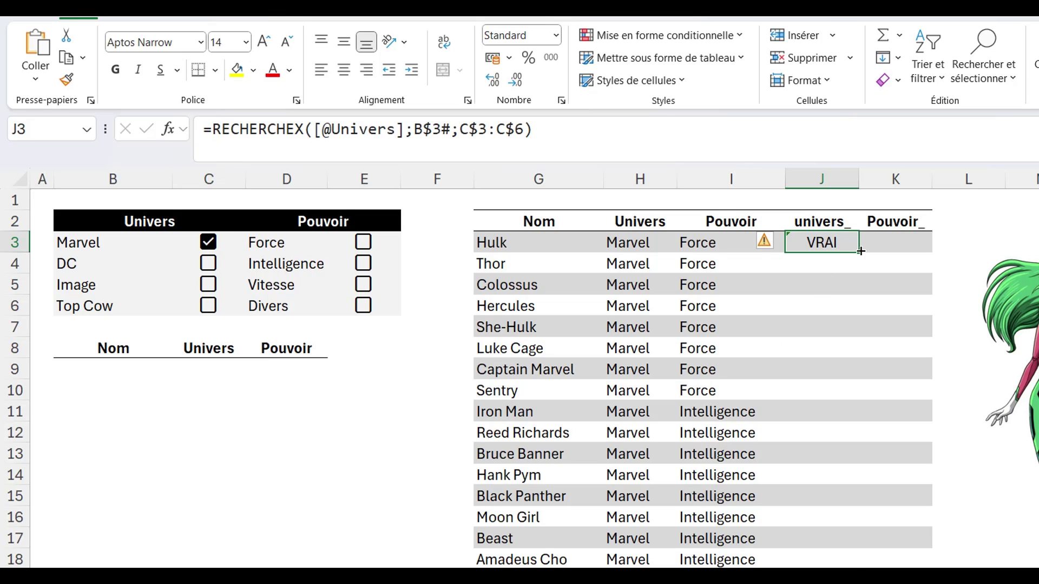
double_click(860, 251)
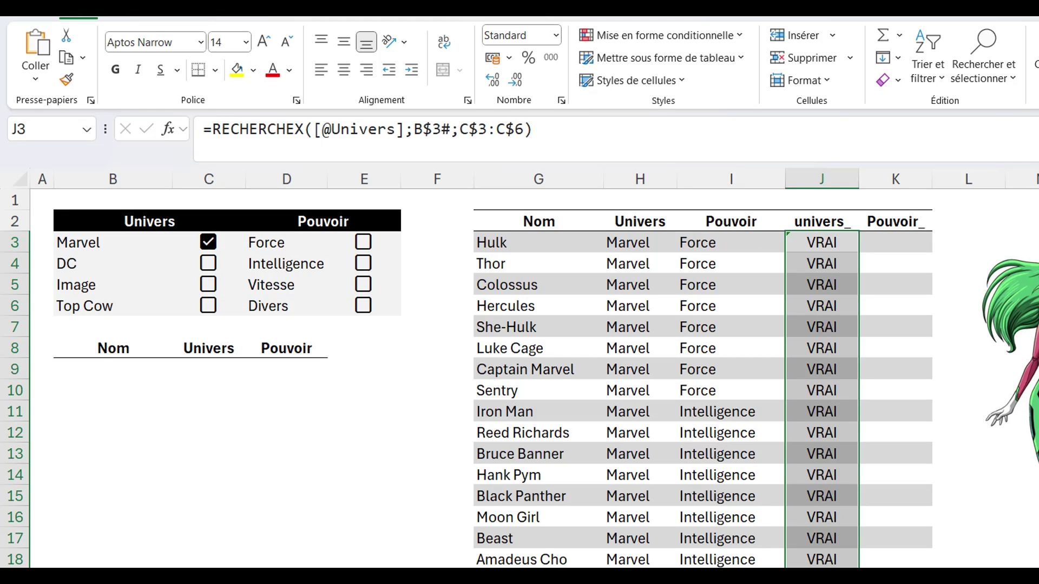
scroll(628, 379, "down", 1)
scroll(628, 379, "down", 3)
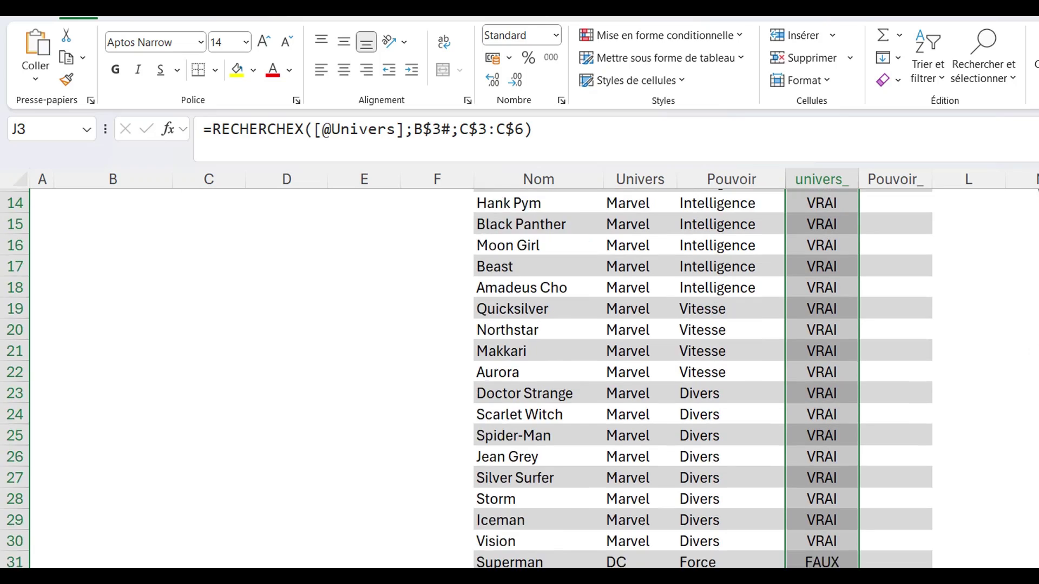
scroll(628, 379, "down", 3)
scroll(627, 379, "down", 1)
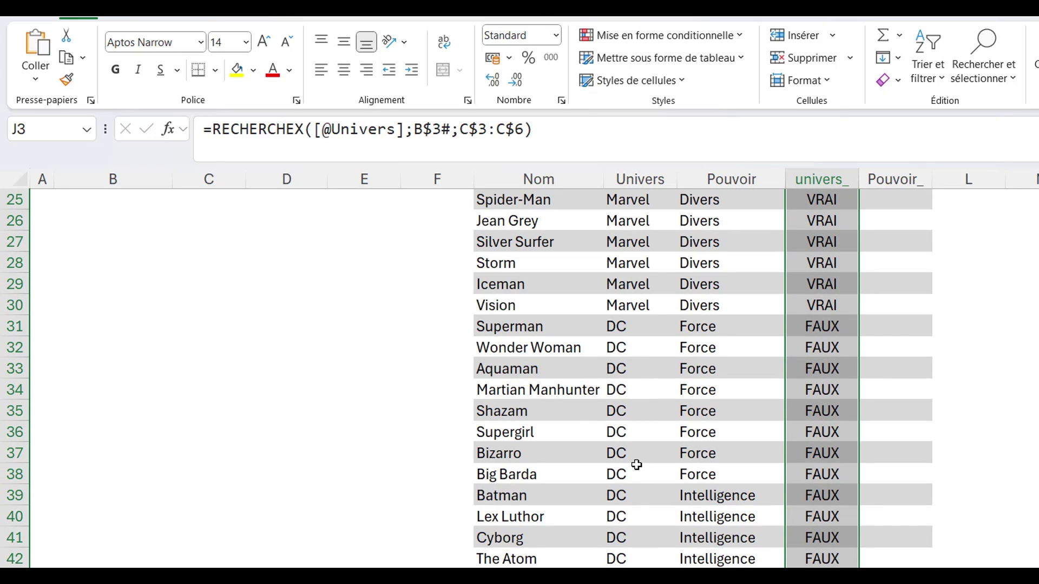
scroll(334, 408, "up", 8)
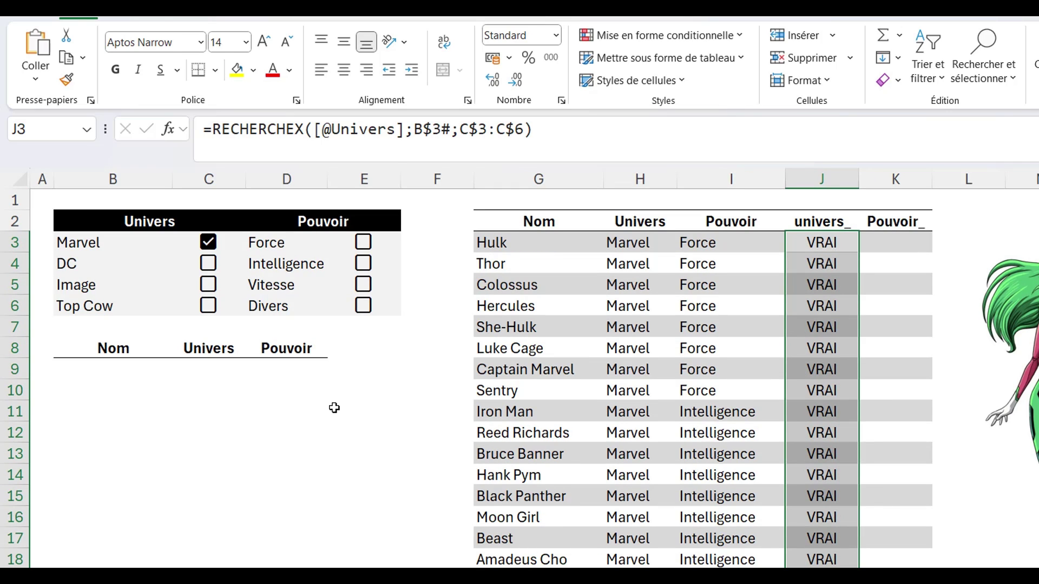
left_click(897, 249)
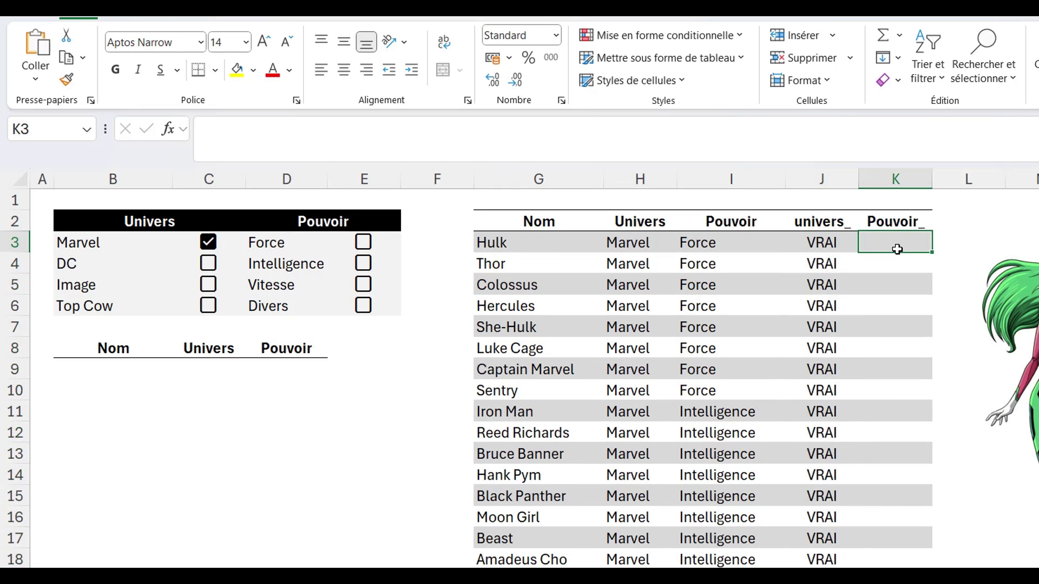
type("=")
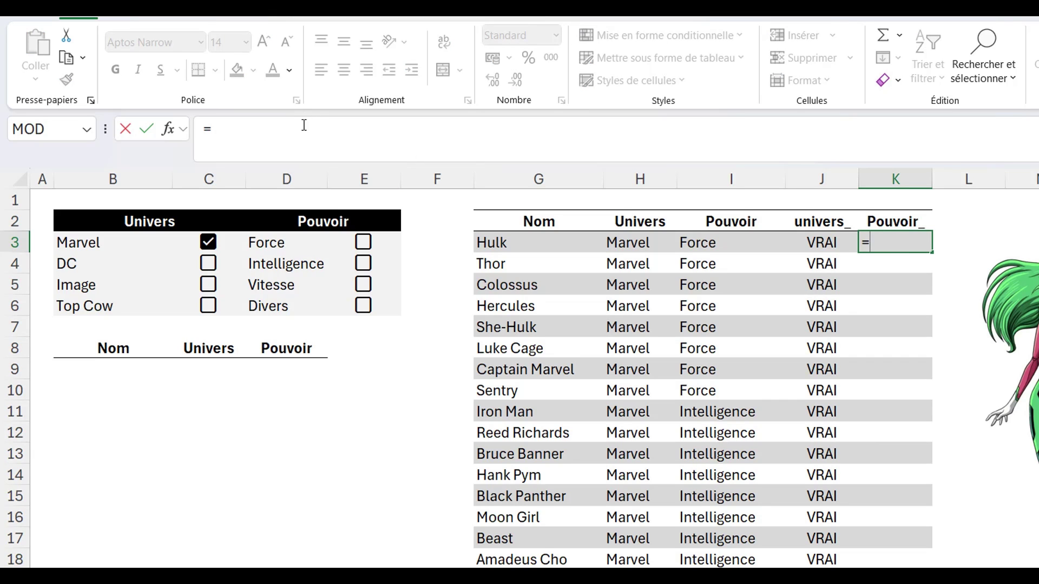
left_click(303, 132)
type("recherchex")
key("Tab")
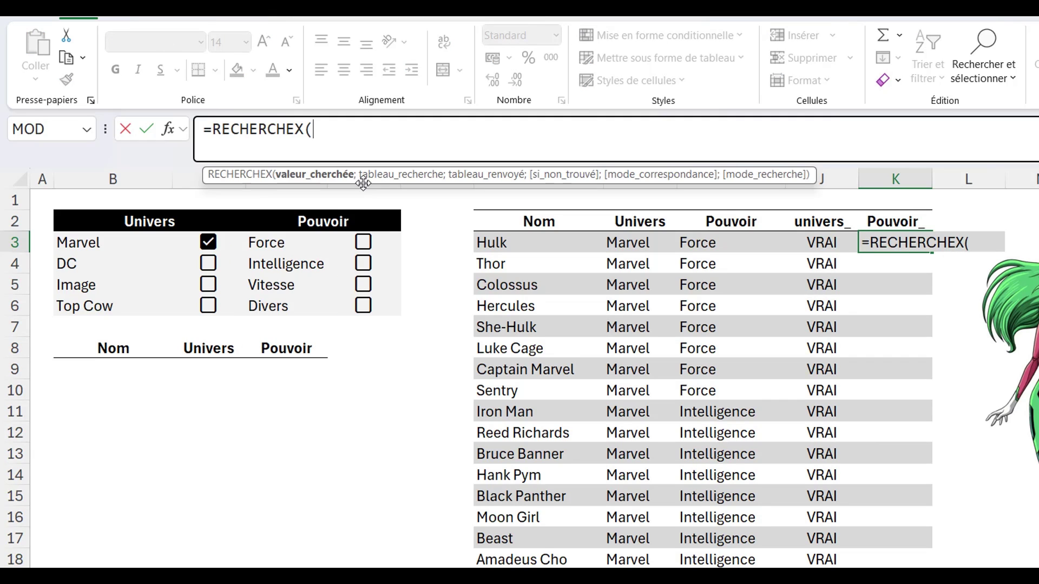
left_click(719, 242)
type(";")
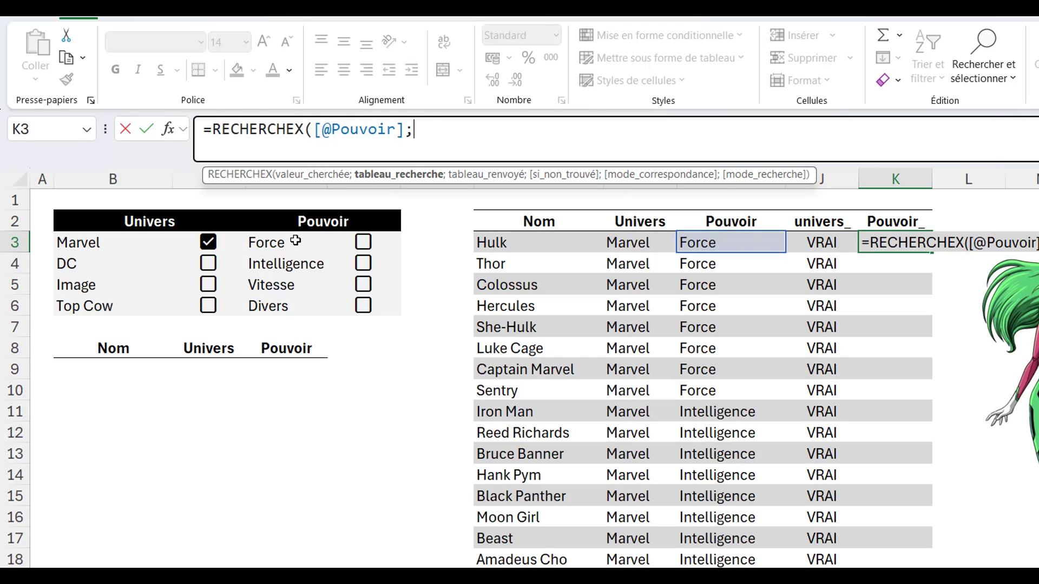
left_click_drag(296, 241, 282, 304)
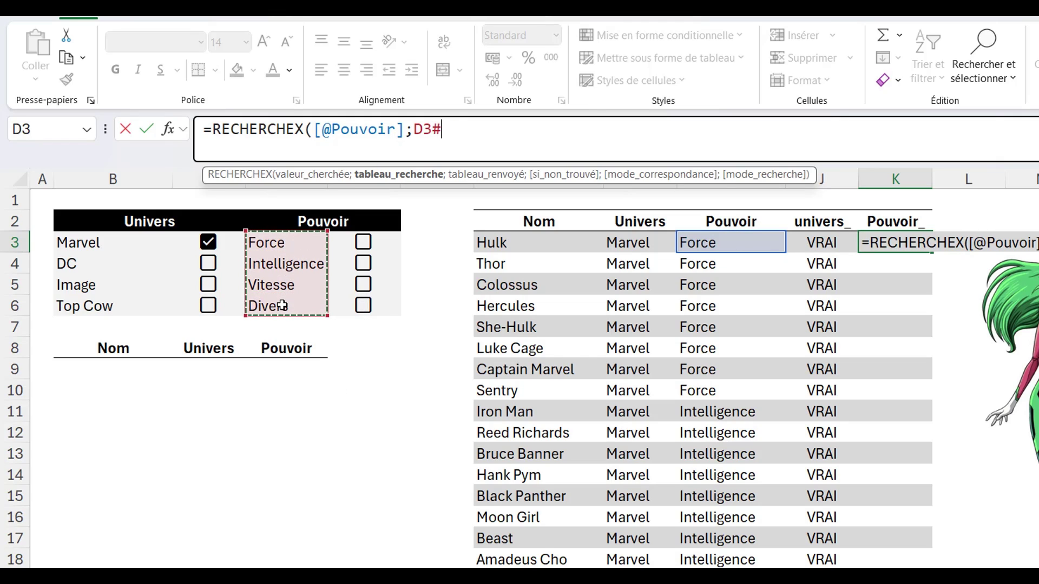
type(";")
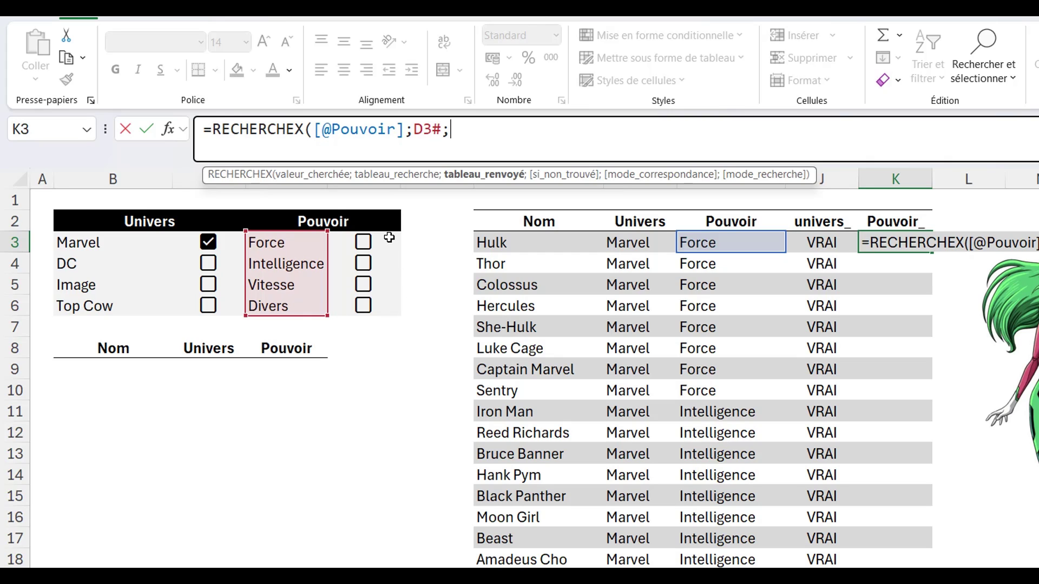
left_click_drag(389, 237, 387, 302)
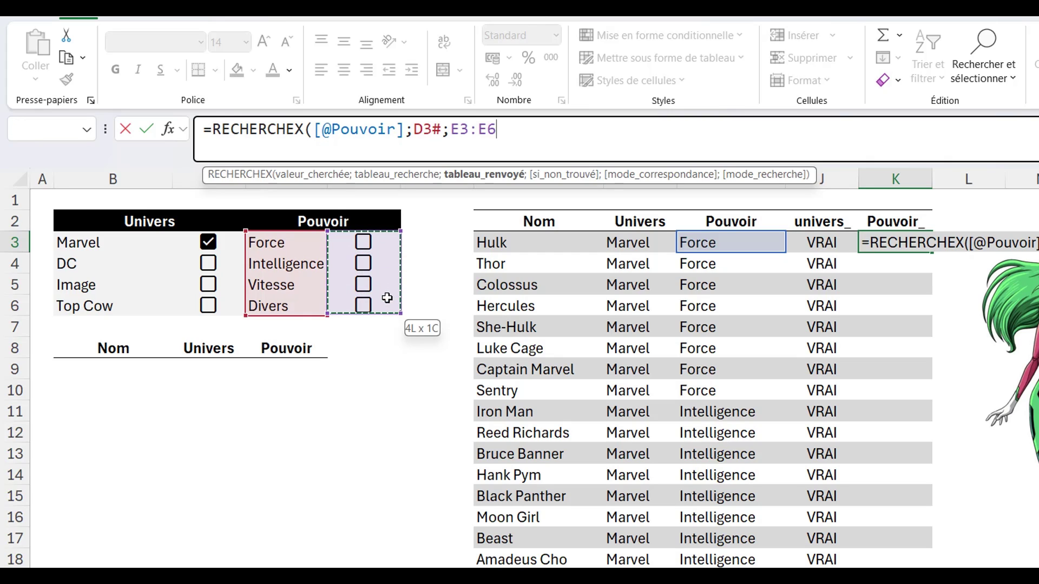
Lock the rows as D$3# and E$3:E$6 and commit the Pouvoir_ formula
left_click(426, 130)
type("$")
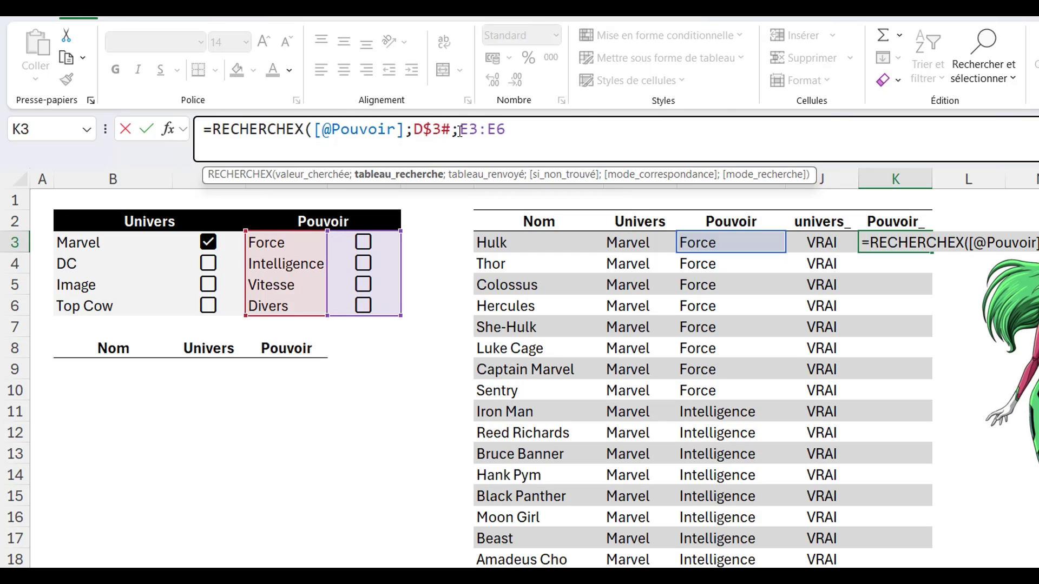
left_click(469, 129)
type("$")
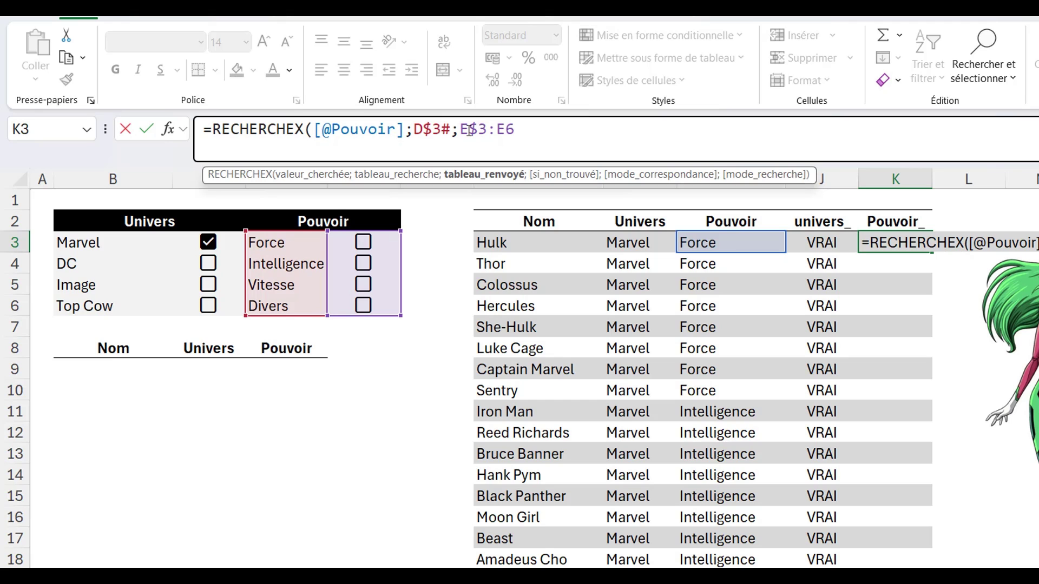
left_click(507, 130)
type("$")
left_click(537, 130)
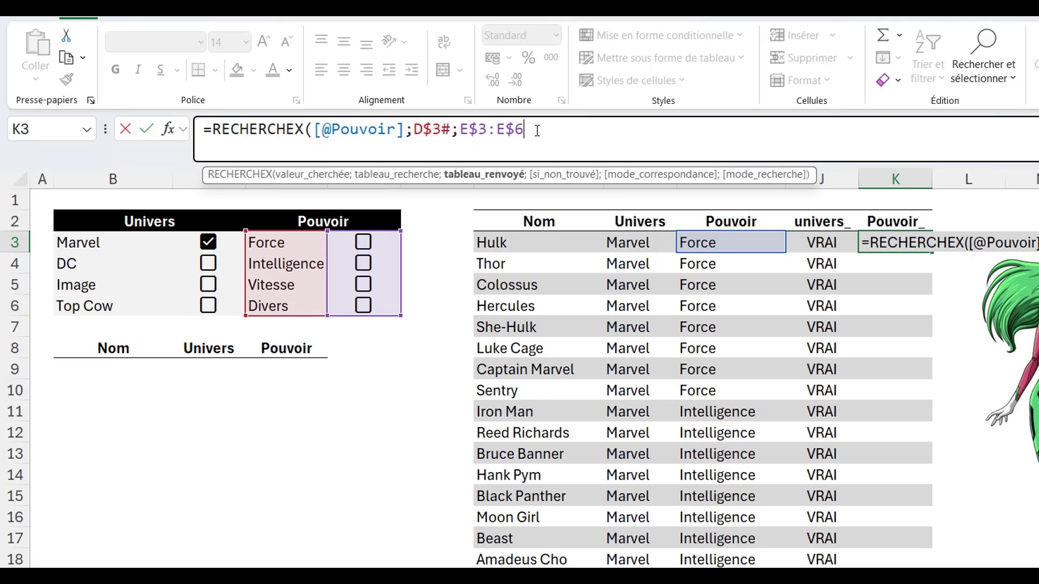
type(")")
key("Return")
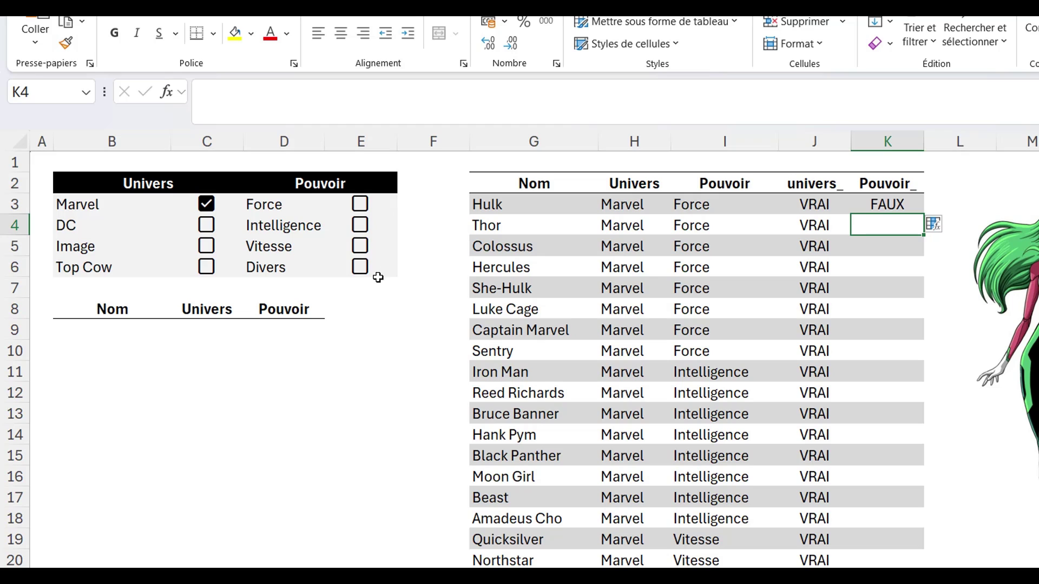
Tick Force and fill the formula down, showing FAUX for Iron Man
left_click(360, 205)
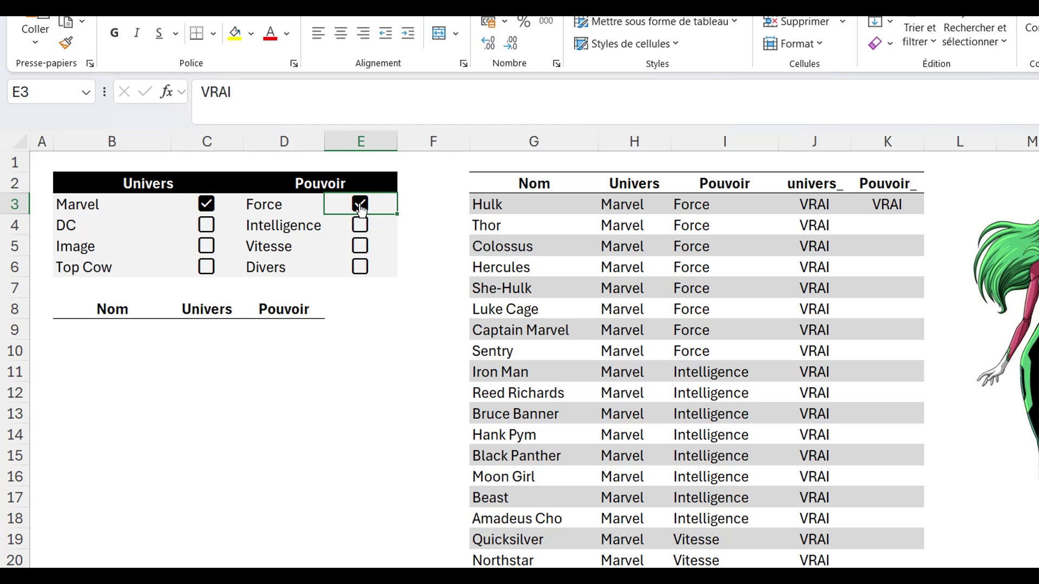
left_click(912, 204)
double_click(925, 215)
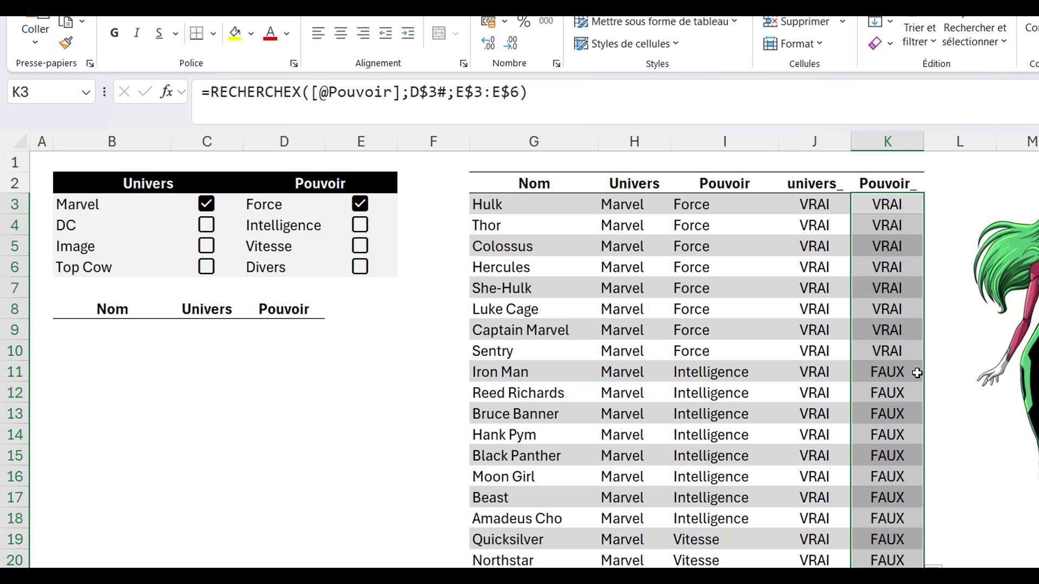
left_click(916, 373)
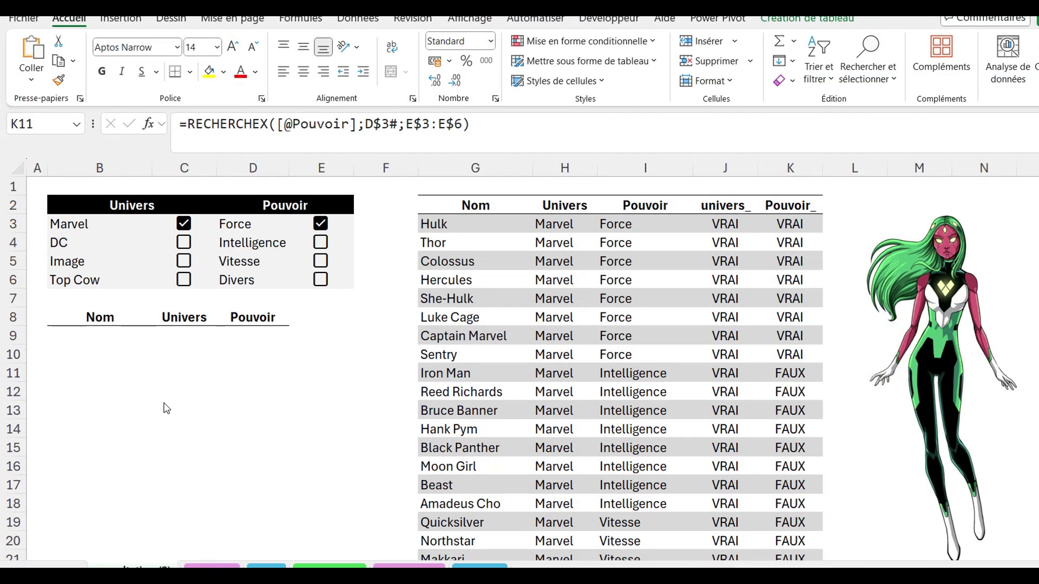
Start a FILTRE in B9 over the data3 columns Nom through Pouvoir
left_click(92, 342)
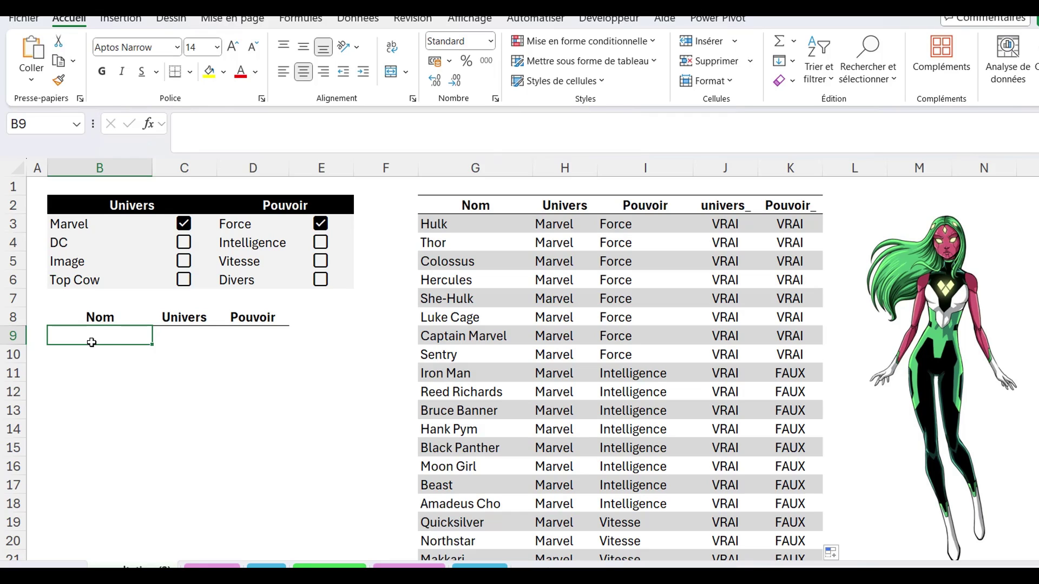
type("=FILTRE(")
left_click(481, 194)
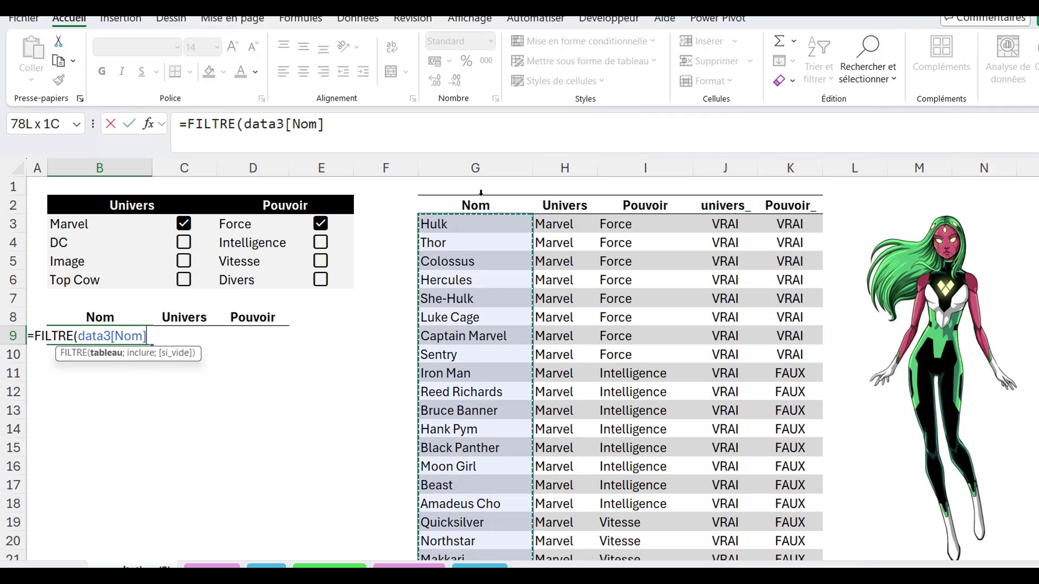
left_click_drag(481, 193, 604, 200)
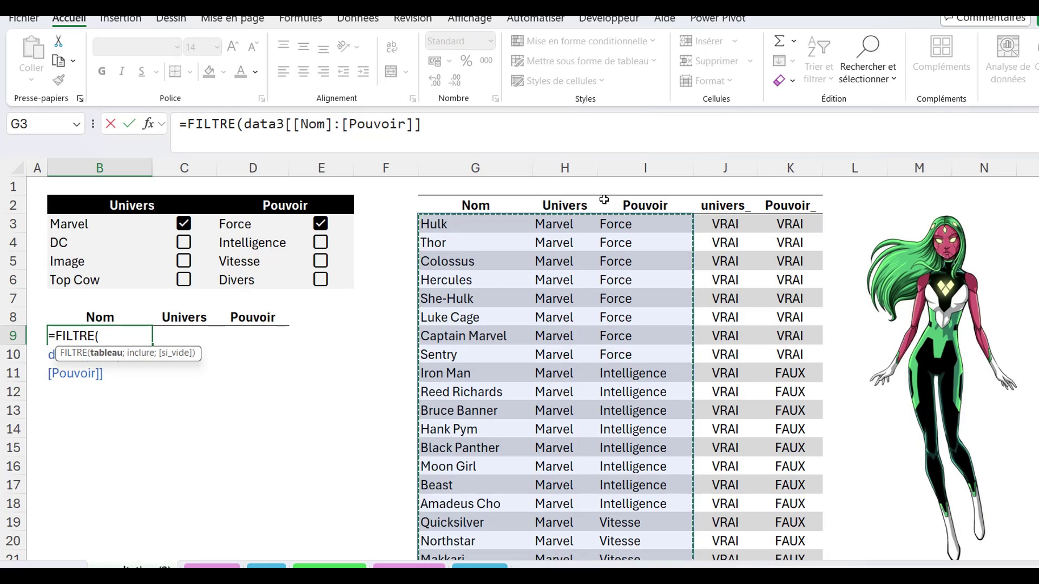
left_click(463, 127)
type(";")
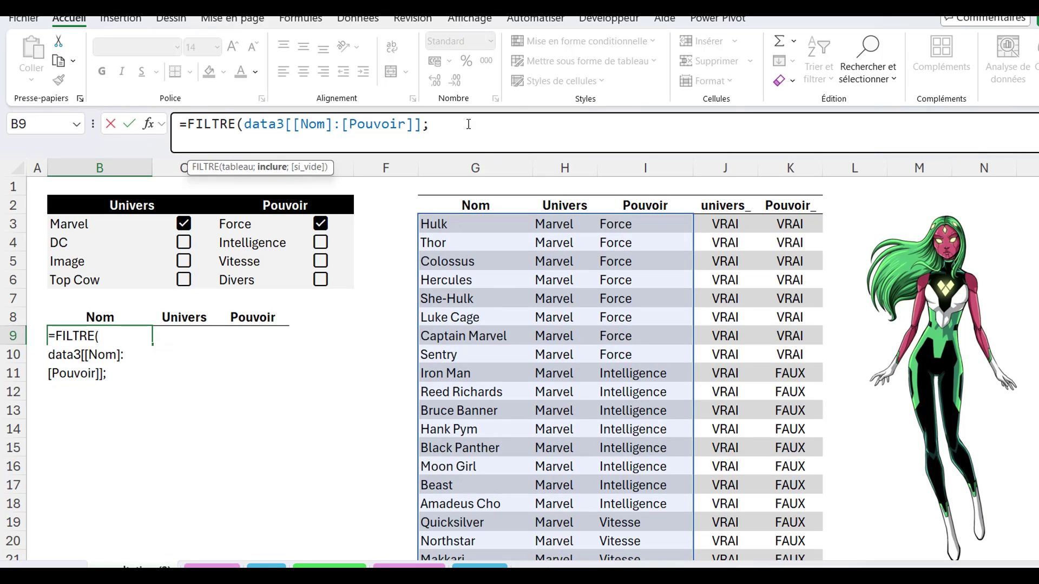
Filter on data3[univers_]*data3[Pouvoir_] with "rien" as the no-match result
left_click(727, 198)
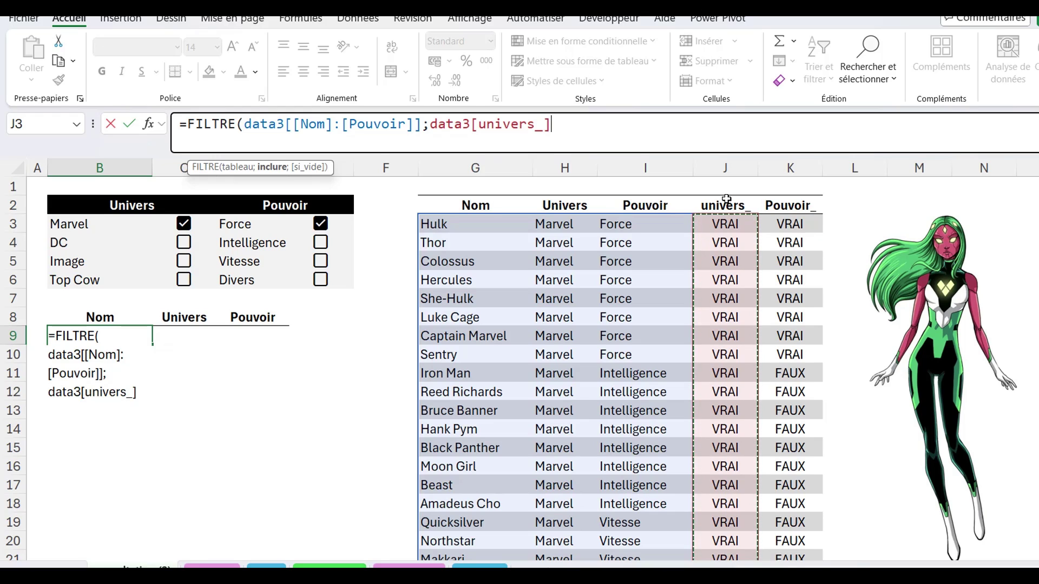
type("*")
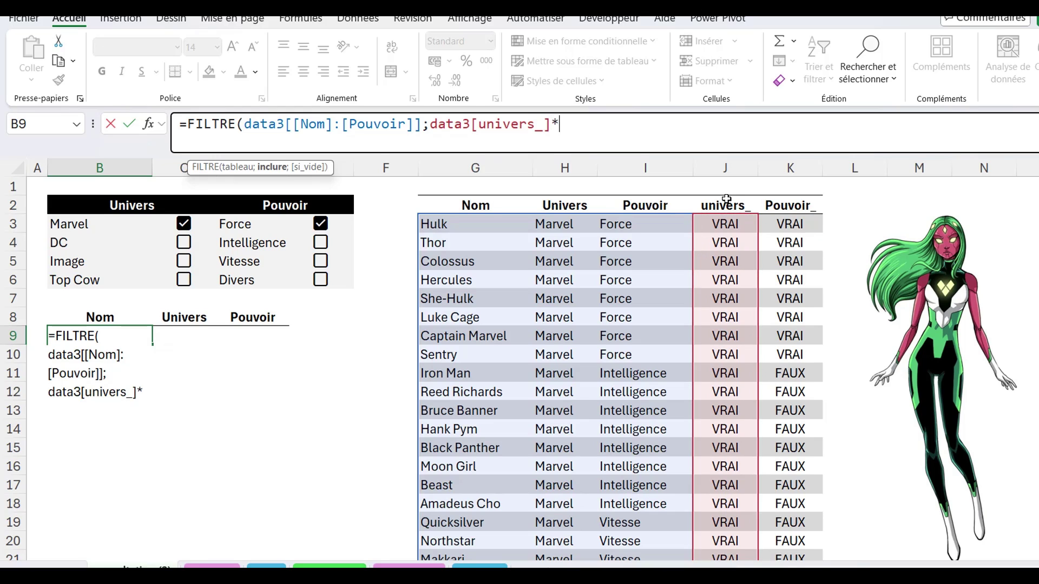
left_click(800, 194)
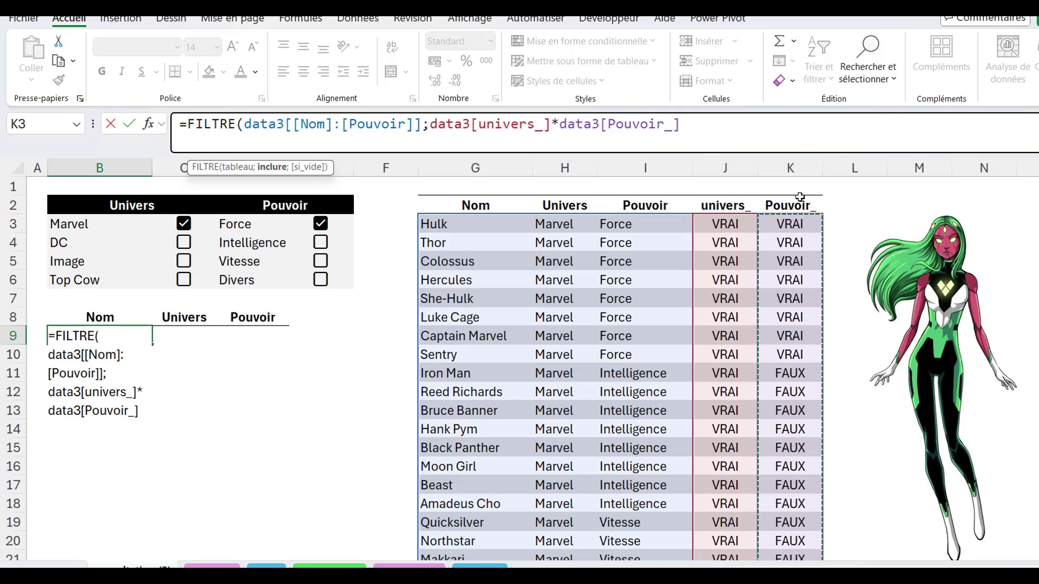
type(";")
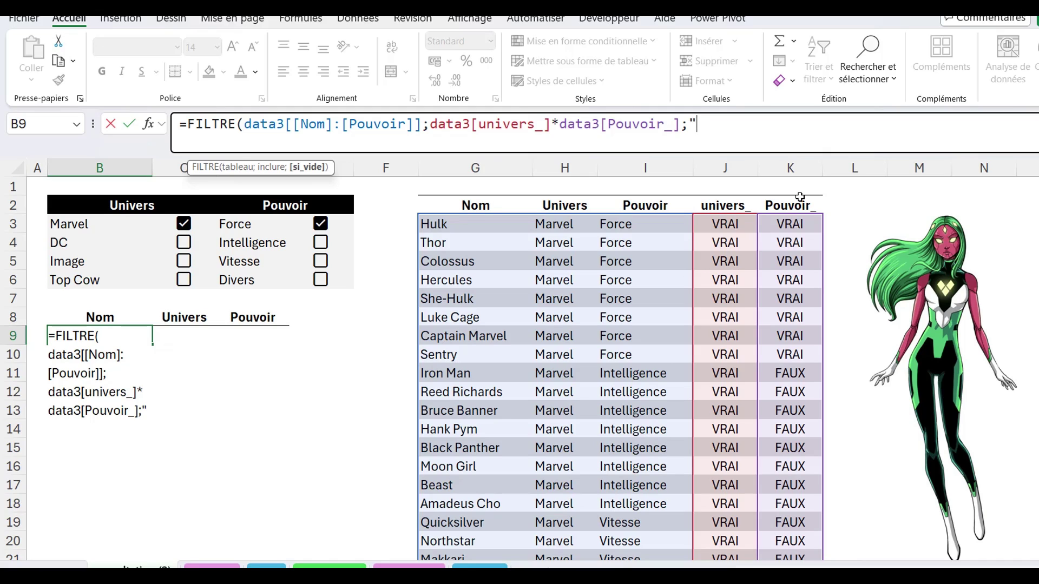
type("rien\"")
type(")")
key("Return")
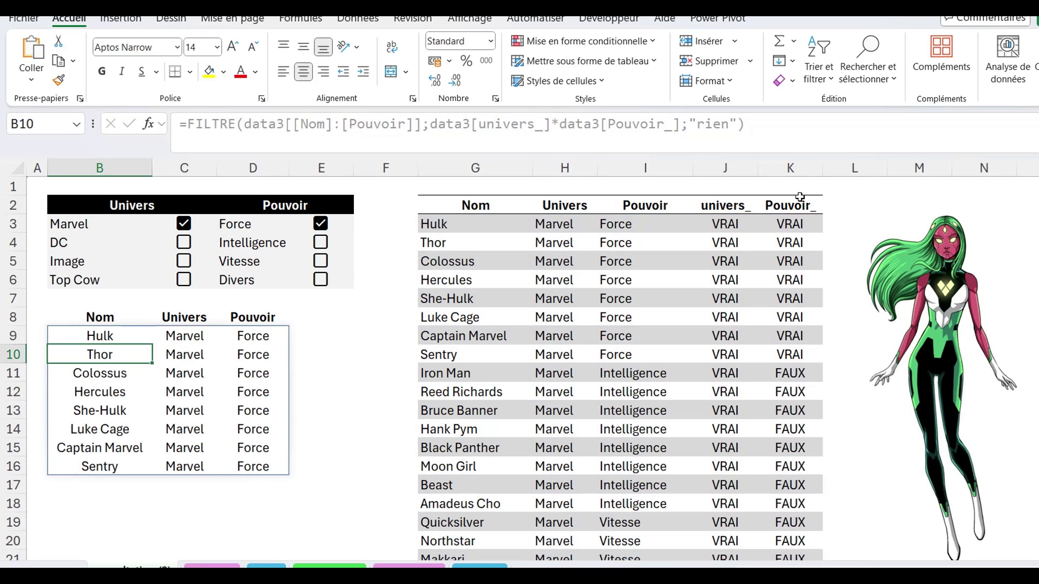
Filter on Vitesse instead of Force and add Top Cow, listing Quicksilver, Northstar, Makkari, Aurora and Velocity
left_click(213, 508)
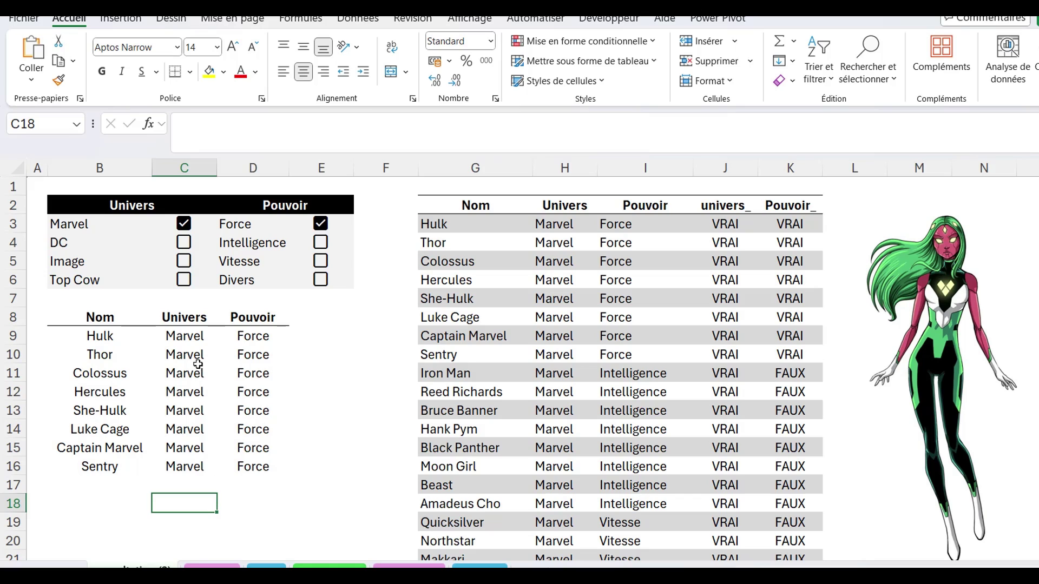
left_click(185, 243)
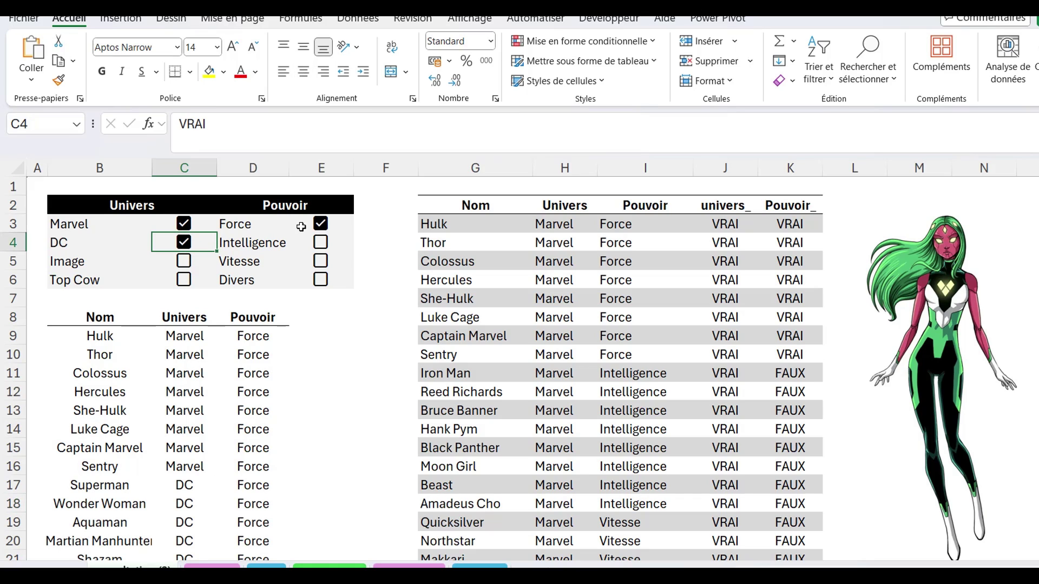
left_click(320, 224)
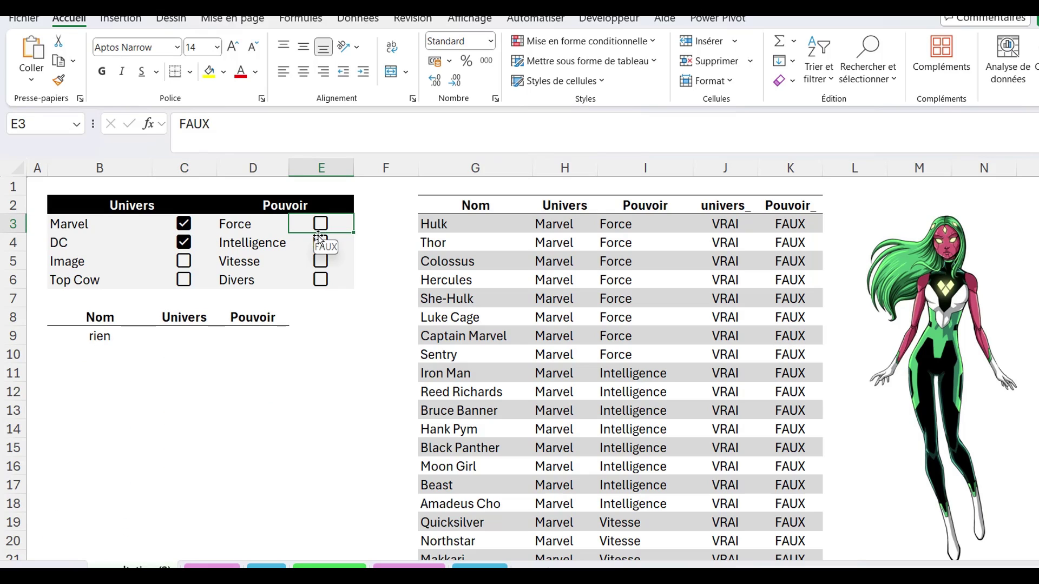
left_click(321, 262)
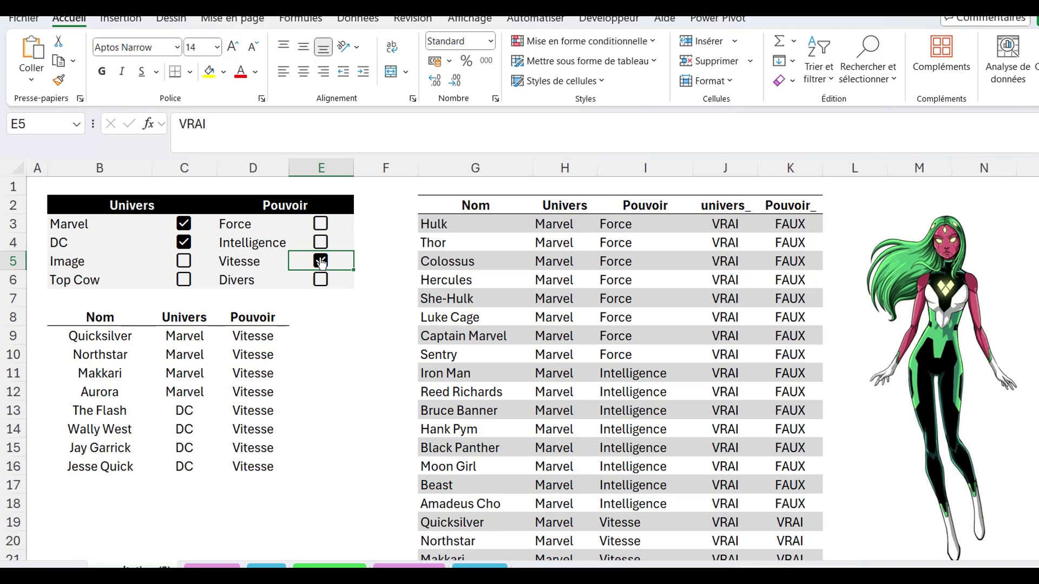
left_click(182, 285)
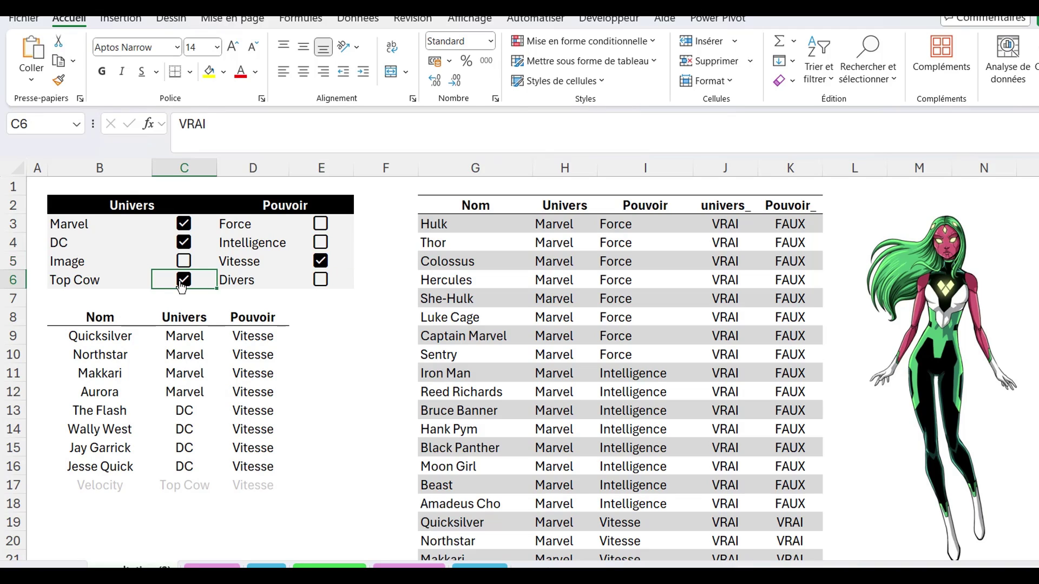
left_click(184, 245)
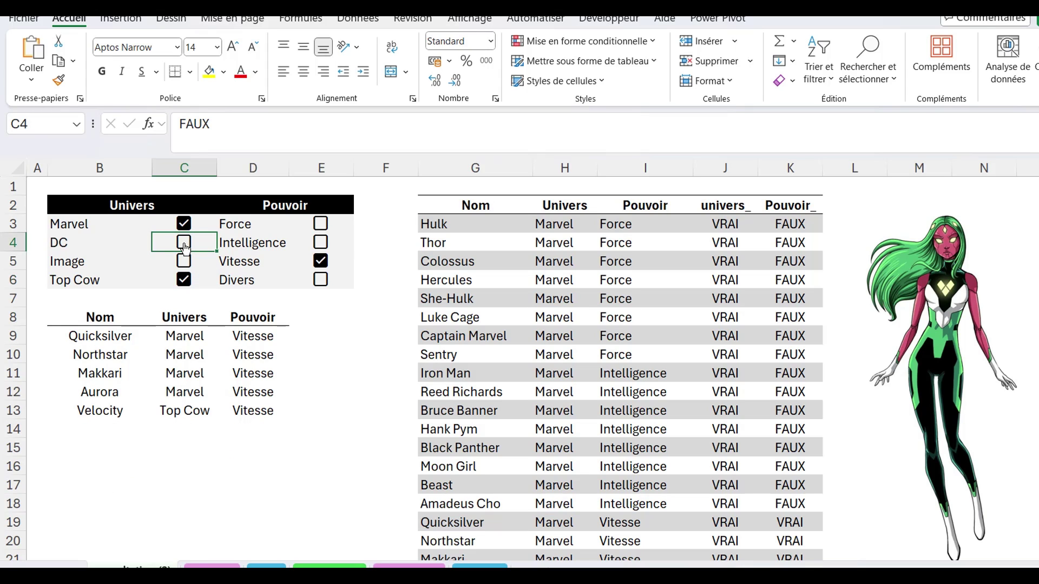